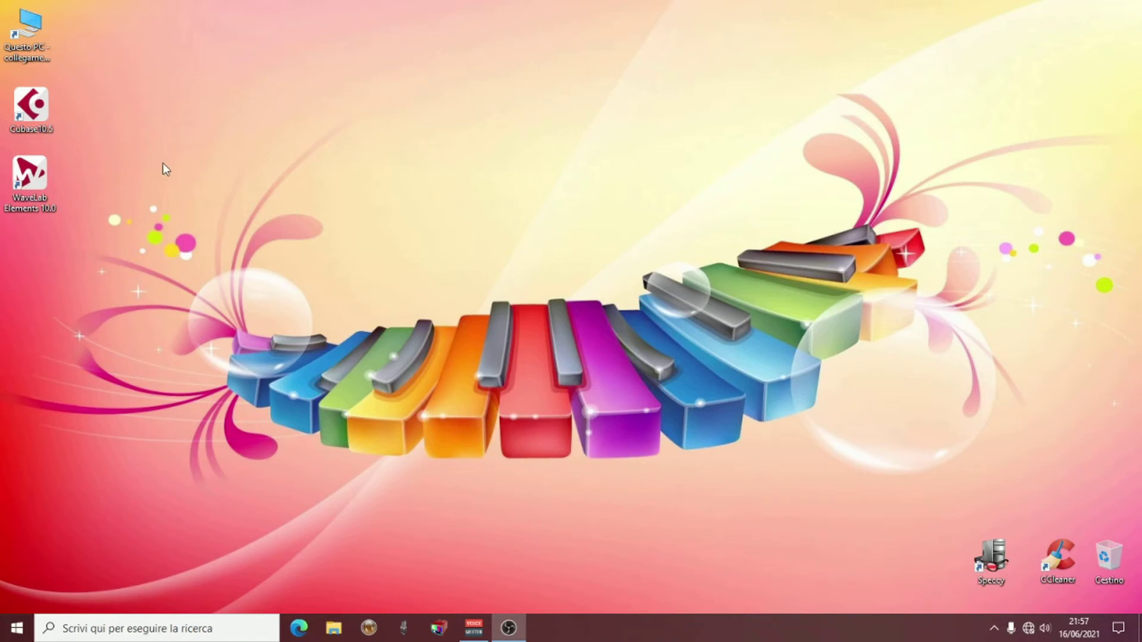
# Launch Cubase 10.5 and create an empty project in the Prove folder on the Desktop.
pyautogui.doubleClick(31, 106)
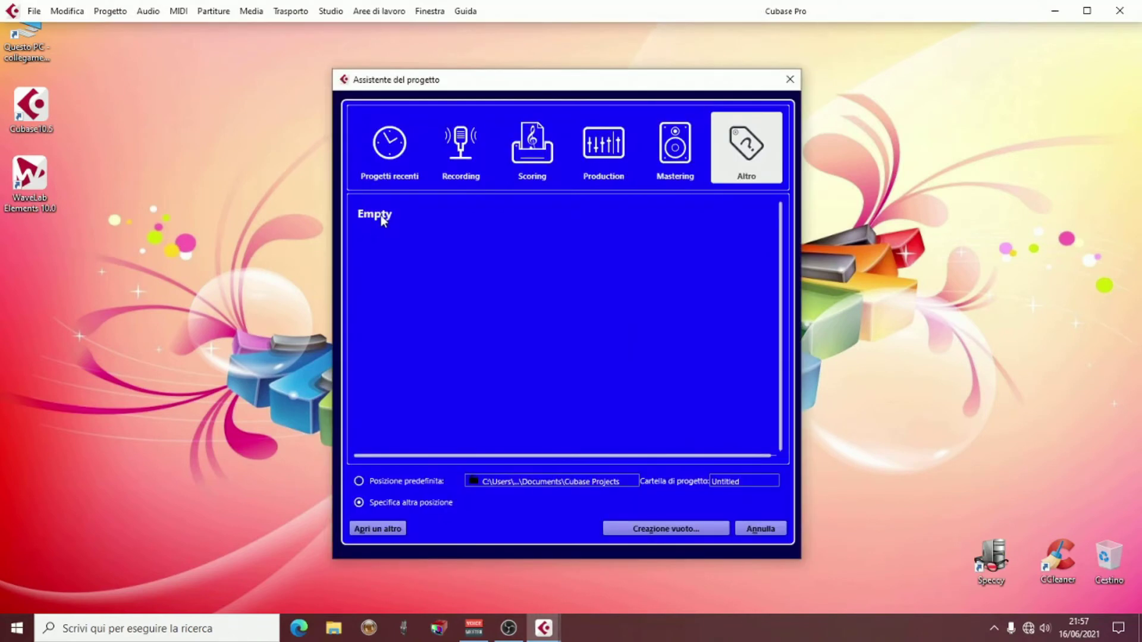
pyautogui.doubleClick(385, 217)
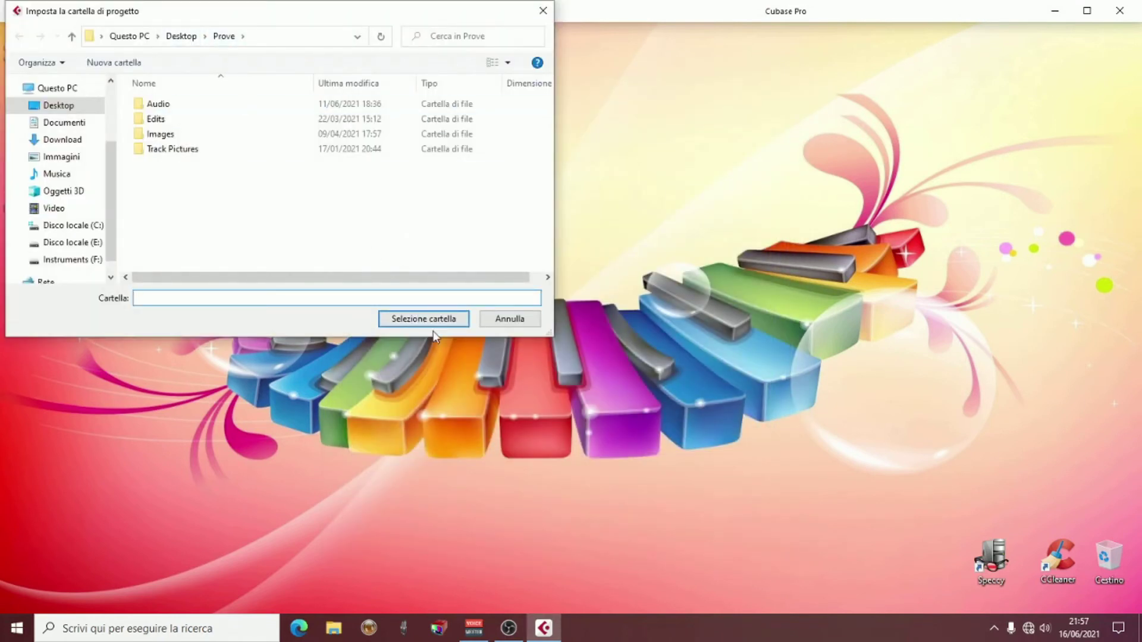
pyautogui.click(431, 323)
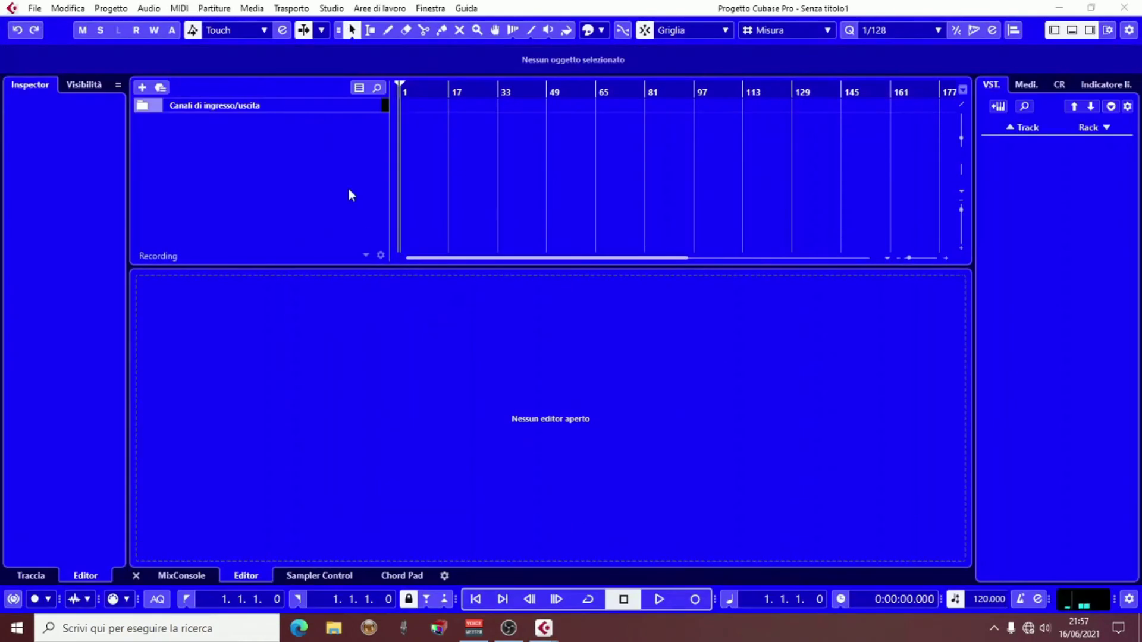
# Add one MIDI track named Prova to the project.
pyautogui.rightClick(296, 129)
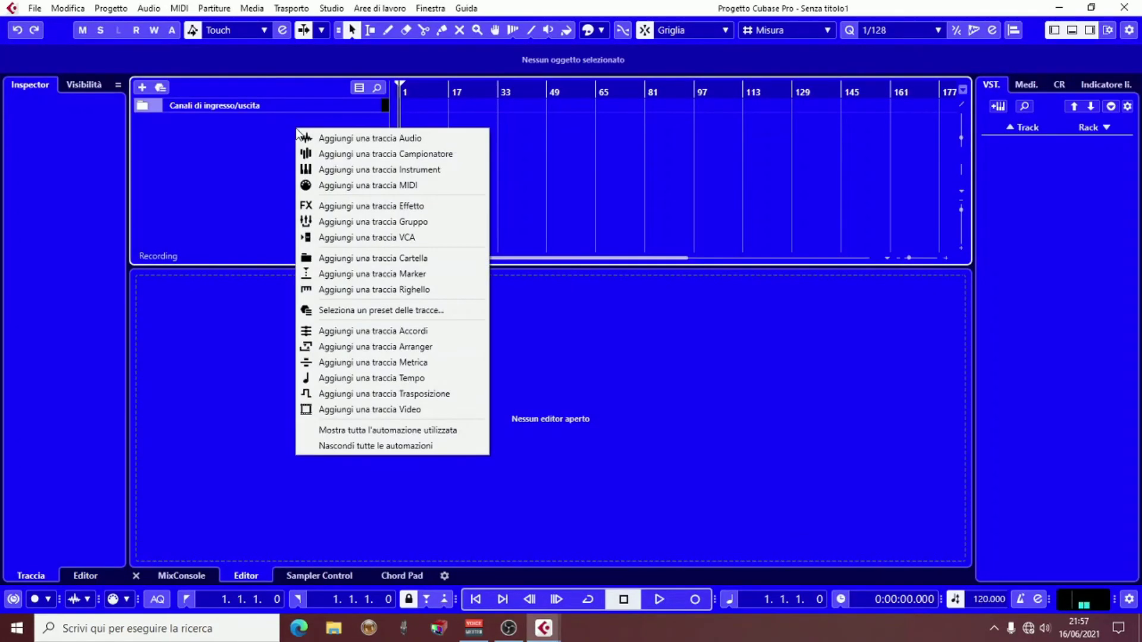
pyautogui.click(354, 188)
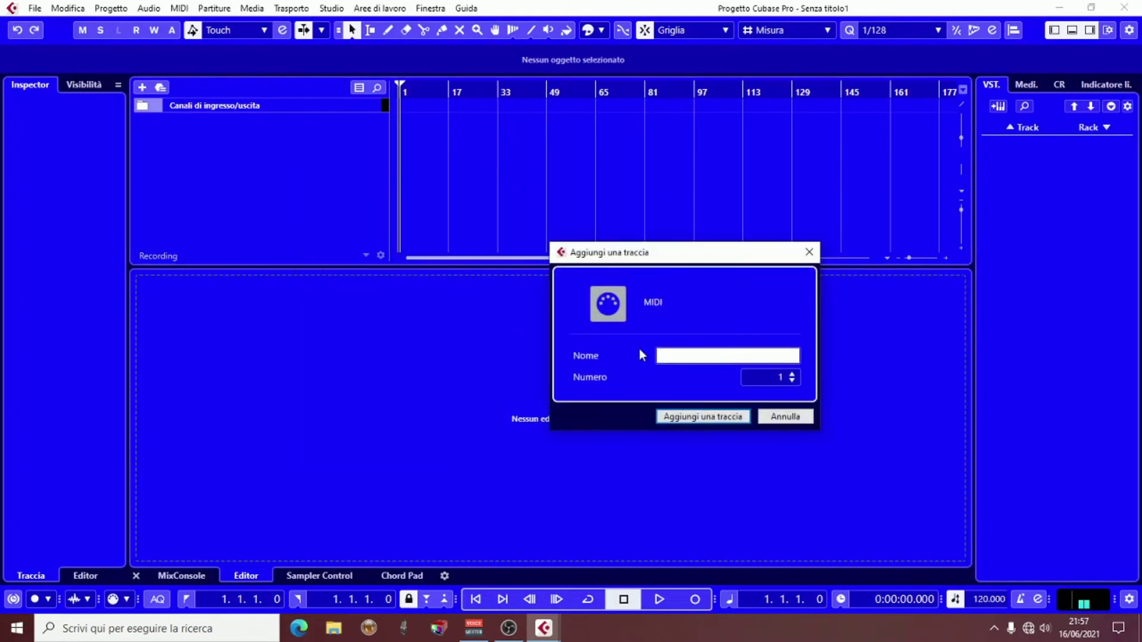
pyautogui.write('Prova')
pyautogui.press('Return')
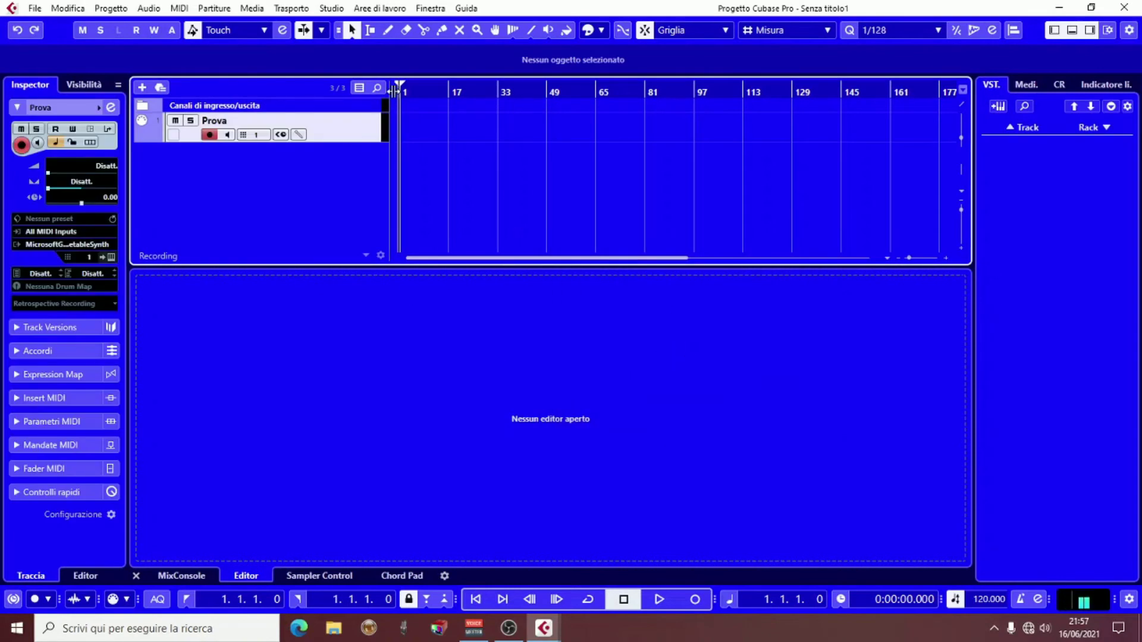
# Set the locators from bar 1 to bar 17 and create a MIDI part between them on the Prova track.
pyautogui.moveTo(401, 84); pyautogui.dragTo(452, 88)
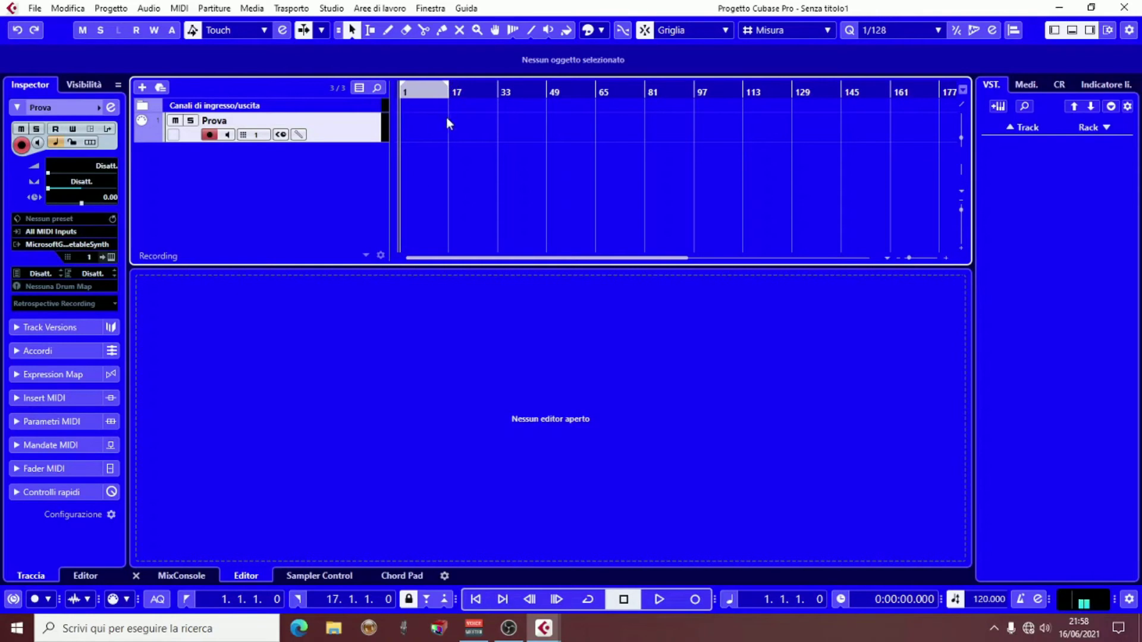
pyautogui.doubleClick(426, 119)
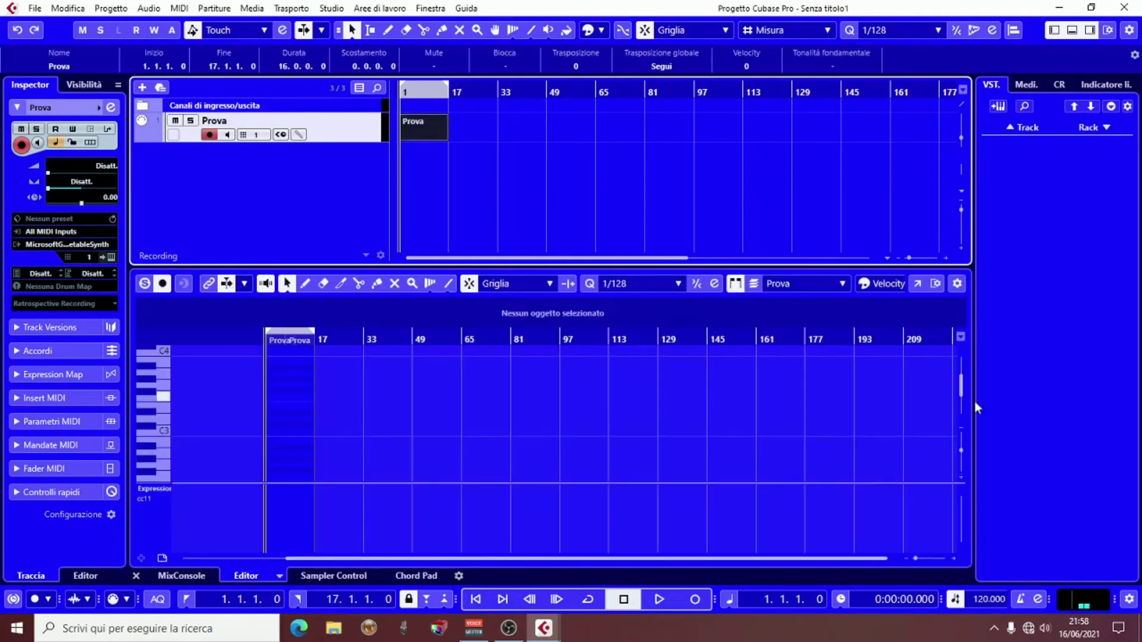
# Examine the Prova part in the lower-zone Key Editor at a closer horizontal zoom, down to two-bar ruler divisions.
pyautogui.click(953, 558)
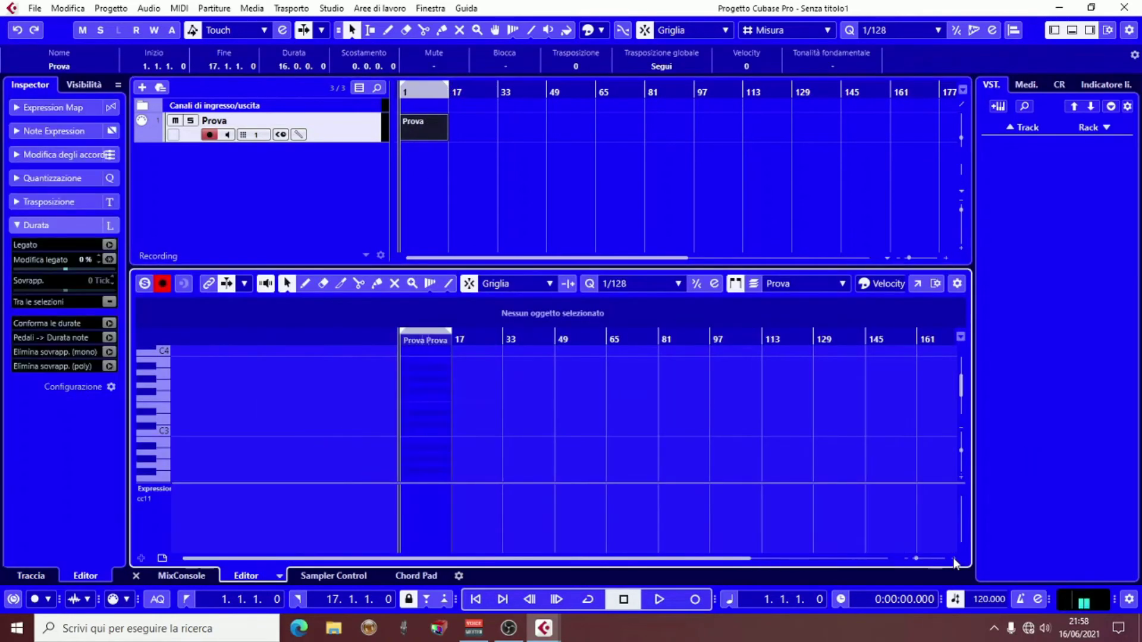
pyautogui.click(954, 558)
pyautogui.click(953, 557)
pyautogui.click(953, 558)
pyautogui.click(954, 557)
pyautogui.click(953, 558)
pyautogui.click(953, 558)
pyautogui.click(953, 558)
pyautogui.click(953, 558)
pyautogui.click(953, 558)
pyautogui.click(953, 557)
pyautogui.click(954, 558)
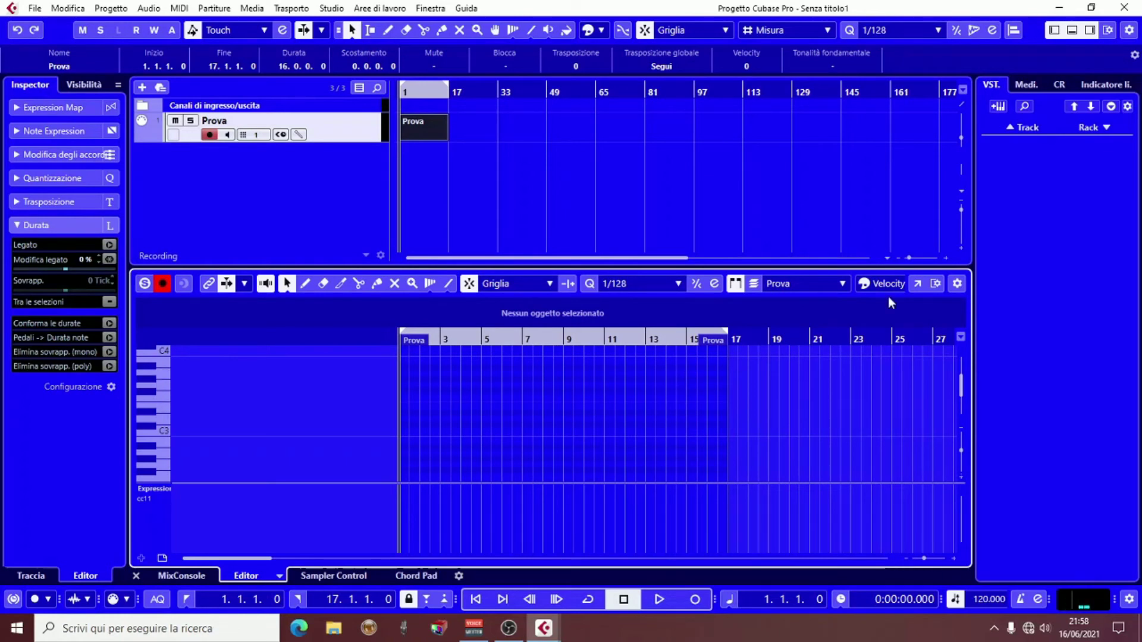
# Compare the horizontal zoom of the project timeline with that of the unlinked Key Editor.
pyautogui.click(945, 258)
pyautogui.click(944, 258)
pyautogui.click(944, 259)
pyautogui.click(944, 258)
pyautogui.click(945, 258)
pyautogui.click(945, 258)
pyautogui.click(951, 558)
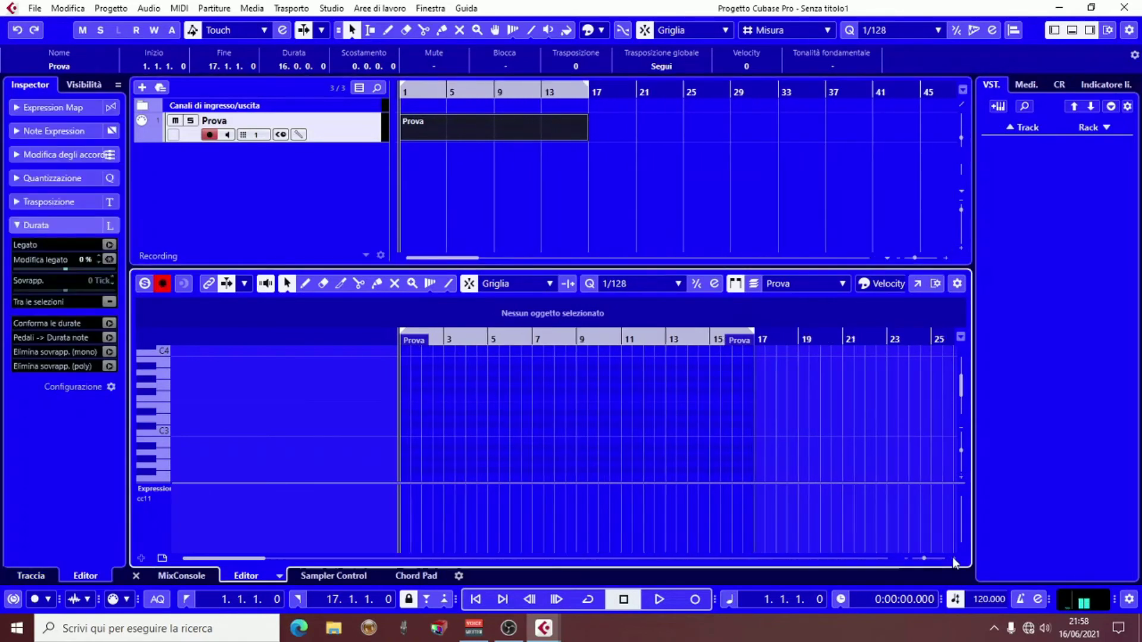
pyautogui.click(907, 558)
pyautogui.click(906, 559)
pyautogui.click(907, 558)
pyautogui.click(906, 559)
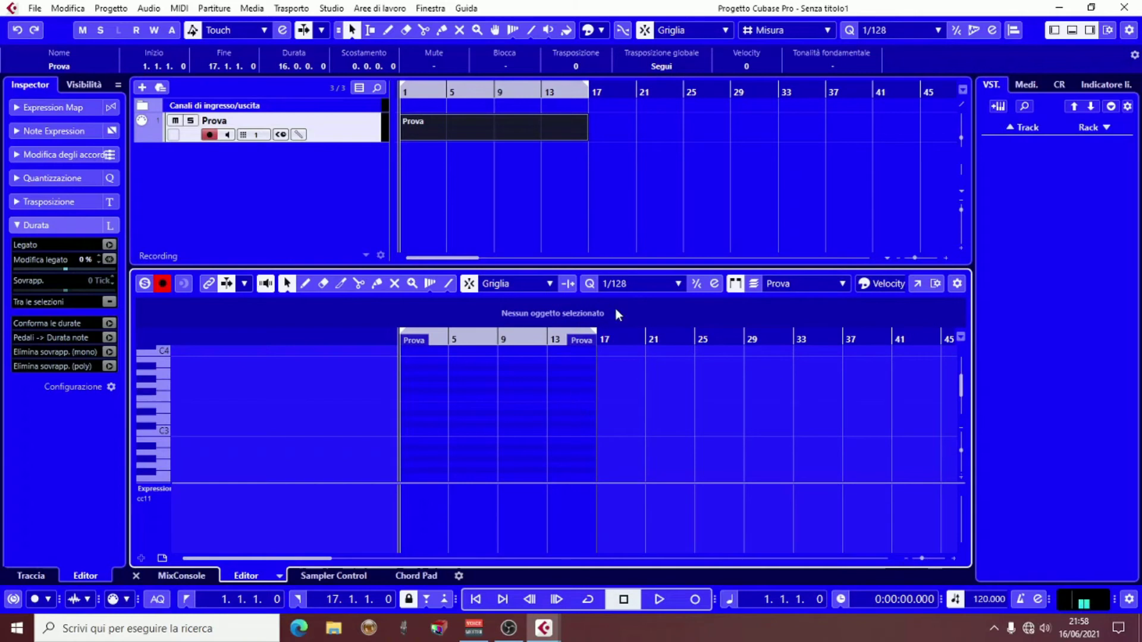
pyautogui.click(948, 257)
pyautogui.click(947, 257)
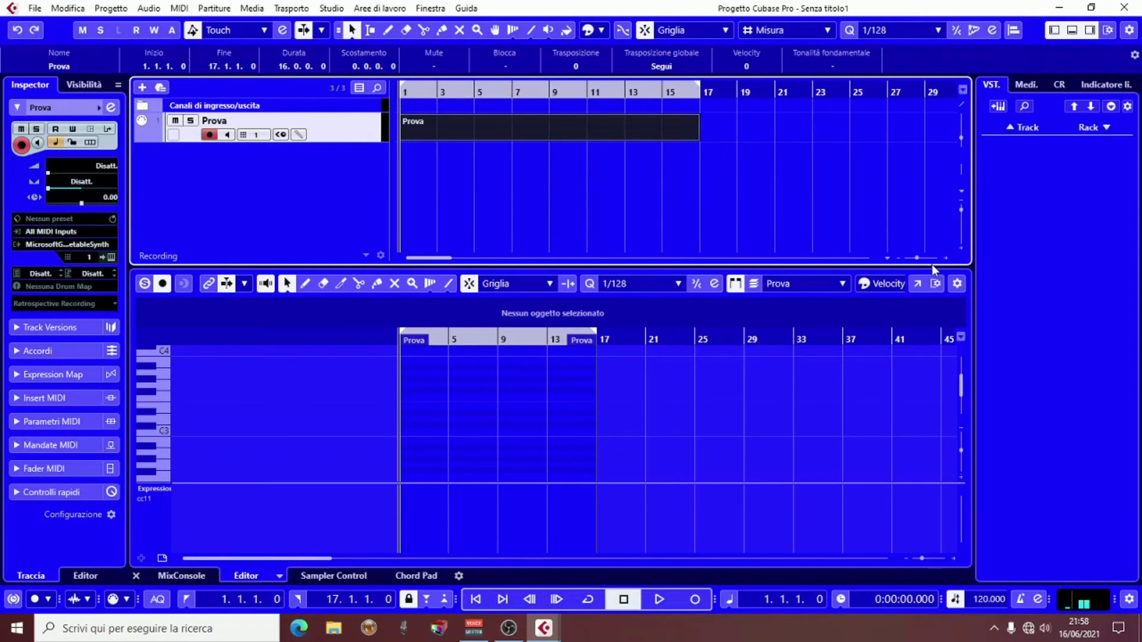
pyautogui.click(898, 257)
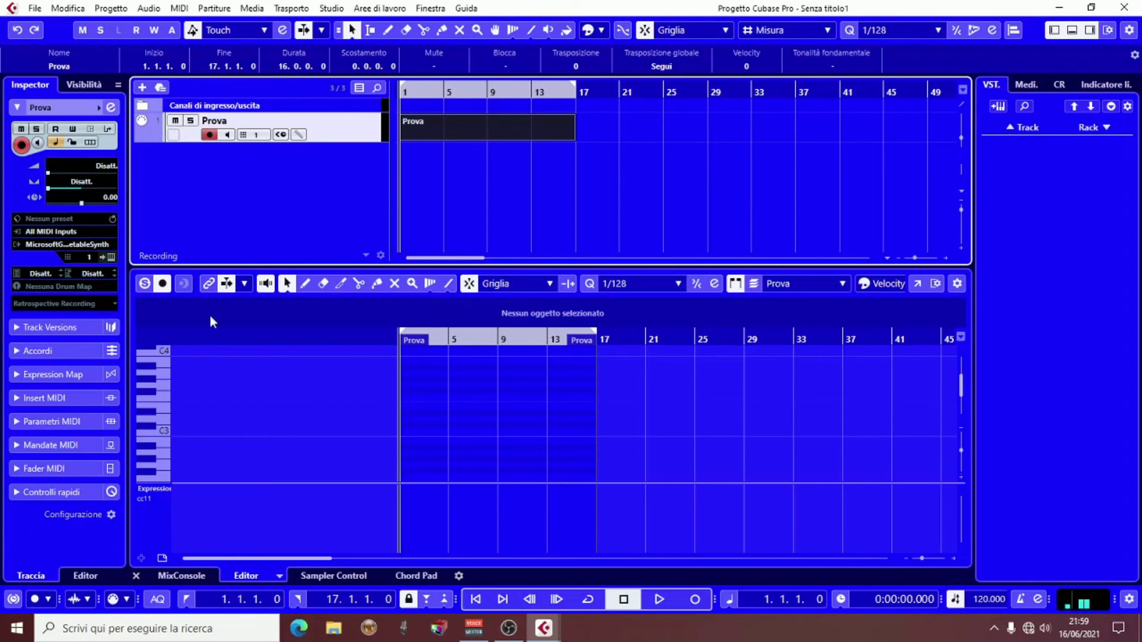
# Link the lower-zone Key Editor to the project window and enlarge both timelines until individual bars are widely spaced.
pyautogui.click(208, 288)
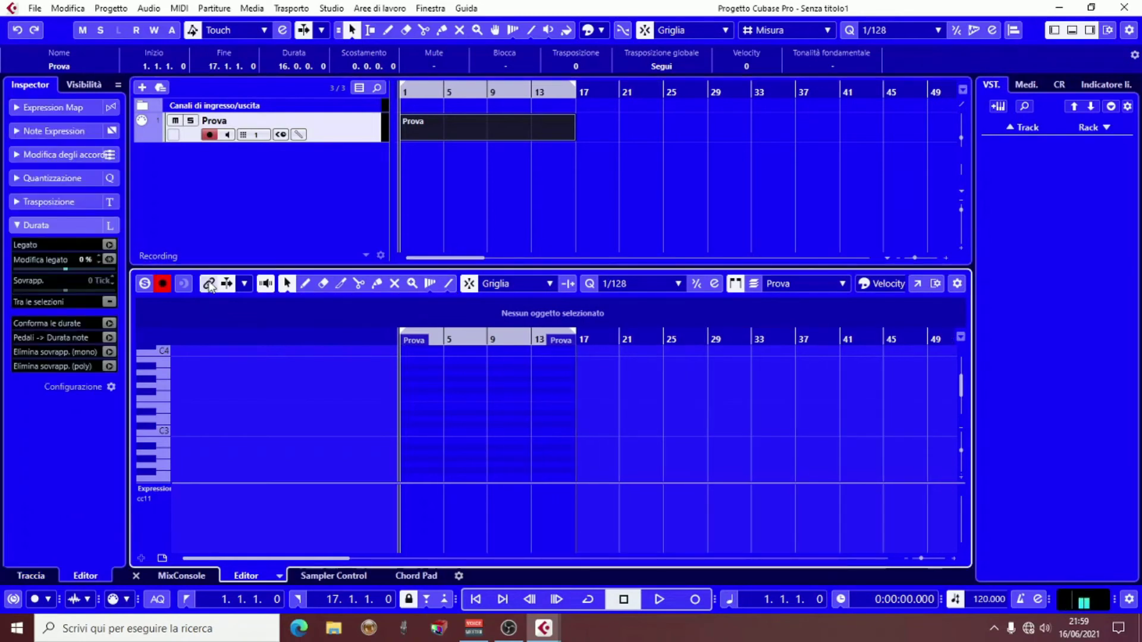
pyautogui.click(954, 559)
pyautogui.click(954, 559)
pyautogui.click(954, 559)
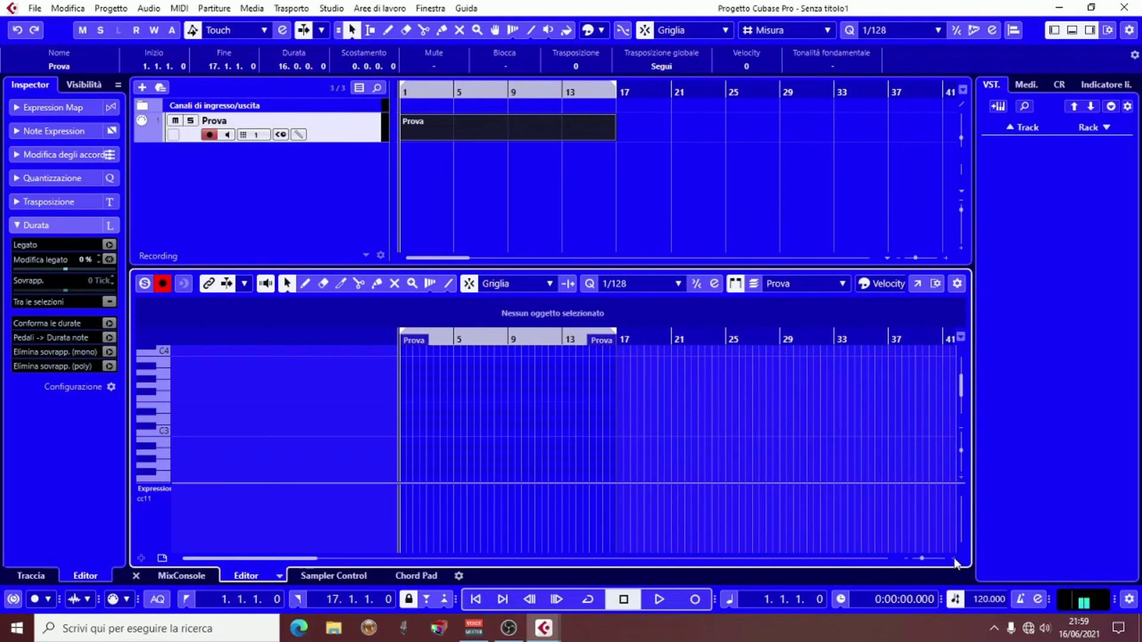
pyautogui.click(954, 559)
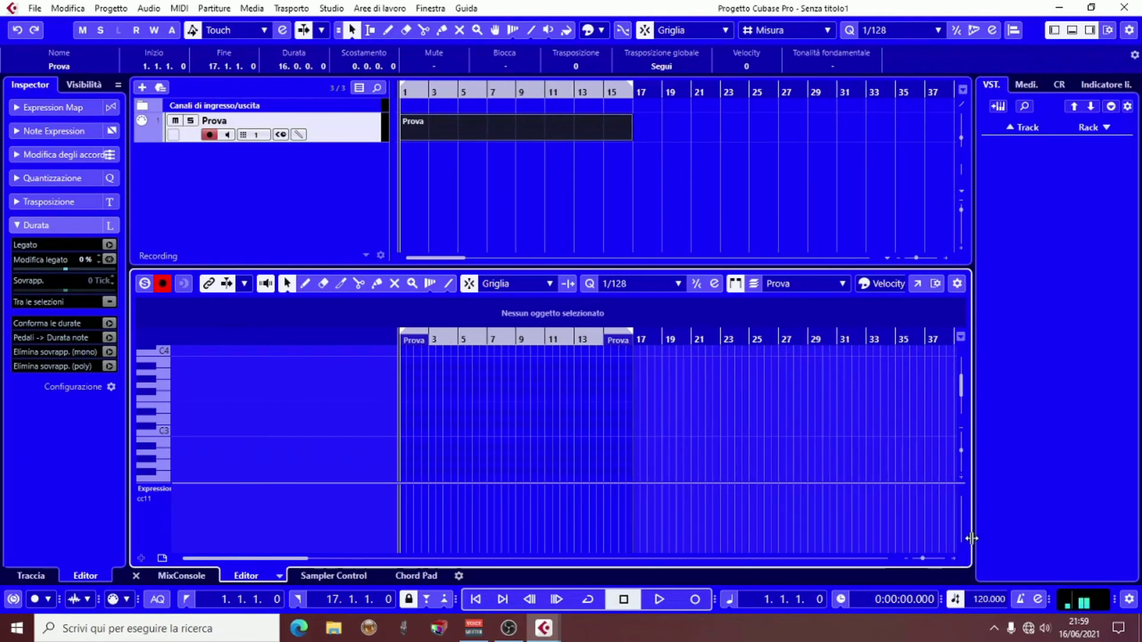
pyautogui.click(954, 558)
pyautogui.click(955, 558)
pyautogui.click(954, 557)
pyautogui.click(954, 558)
pyautogui.click(954, 559)
pyautogui.click(955, 559)
pyautogui.click(955, 559)
pyautogui.click(955, 559)
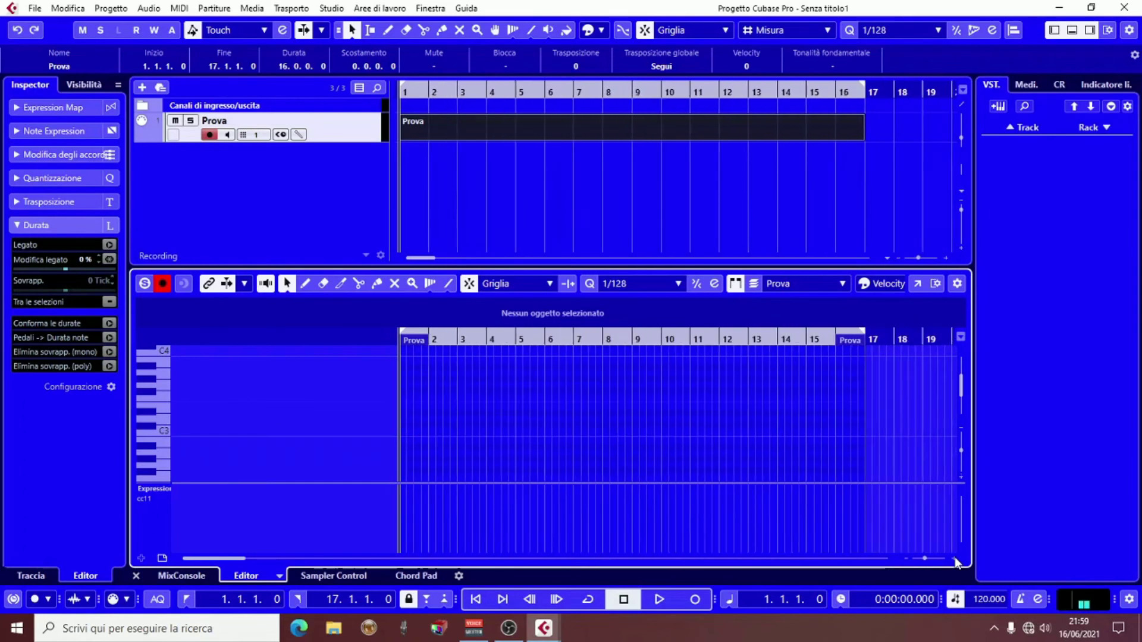
pyautogui.click(954, 559)
pyautogui.click(954, 559)
pyautogui.click(955, 559)
pyautogui.click(954, 559)
pyautogui.click(954, 559)
pyautogui.click(954, 559)
pyautogui.click(954, 559)
pyautogui.click(955, 559)
pyautogui.click(955, 559)
pyautogui.click(954, 559)
pyautogui.click(954, 559)
pyautogui.click(955, 559)
# Place the project cursor at bar 4 from the Key Editor ruler and examine how both linked timelines zoom out.
pyautogui.click(574, 337)
pyautogui.click(687, 337)
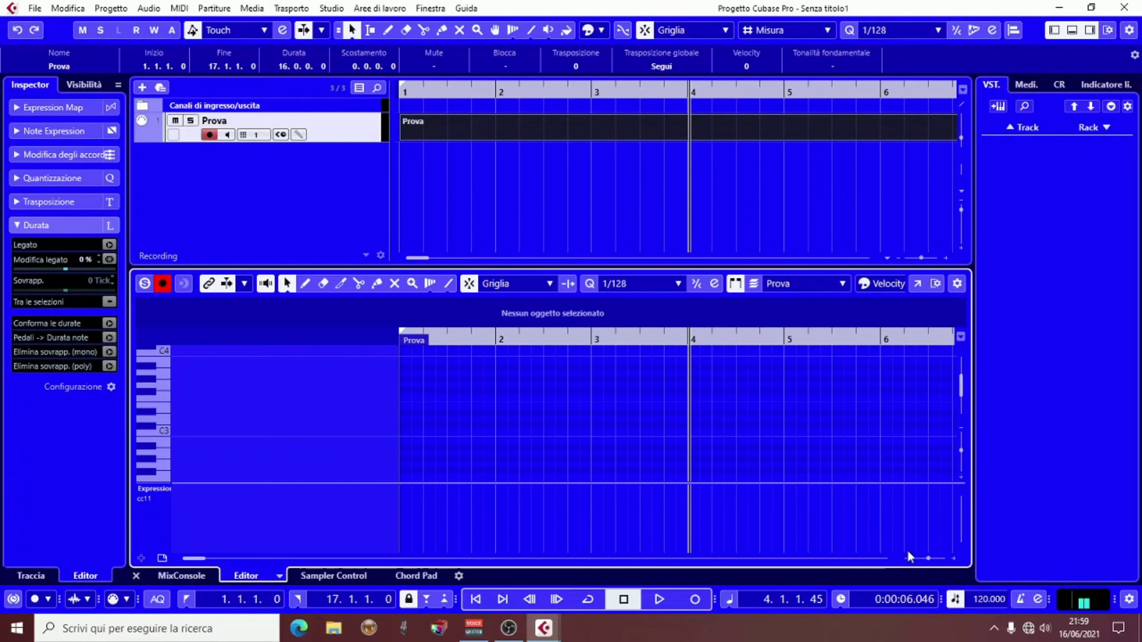
pyautogui.click(899, 258)
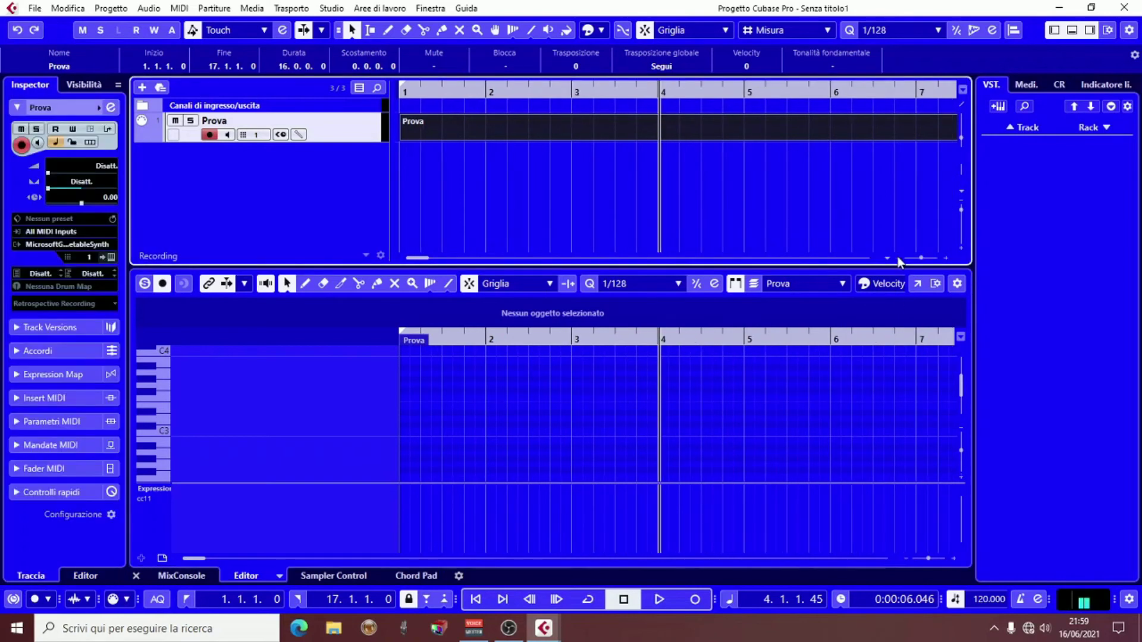
pyautogui.click(899, 258)
pyautogui.click(899, 258)
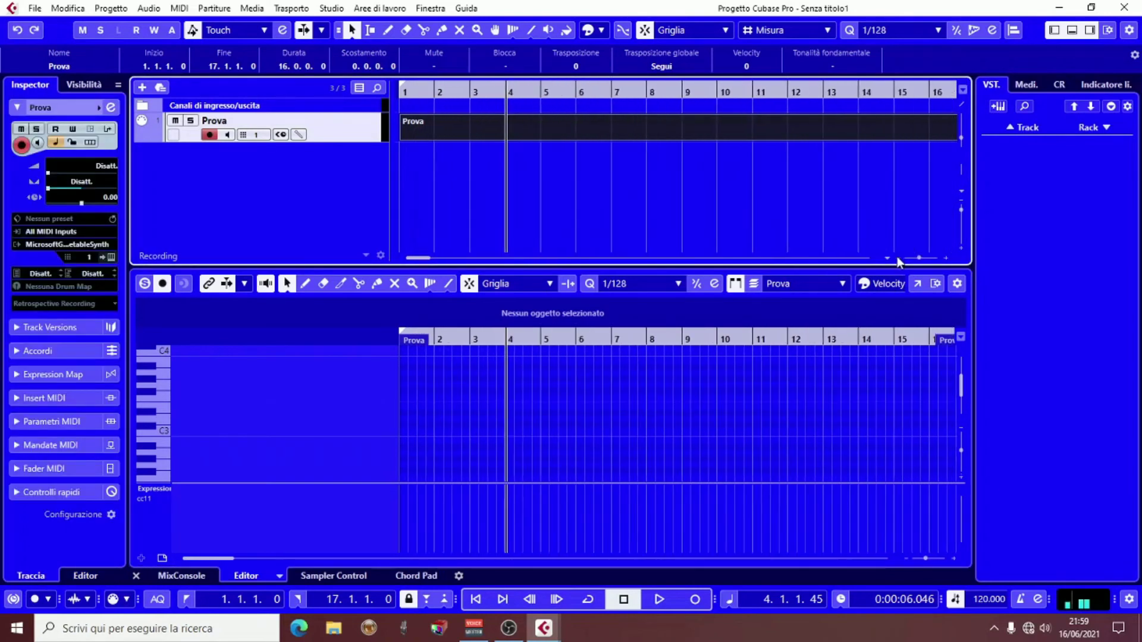
pyautogui.click(898, 258)
pyautogui.click(897, 258)
pyautogui.click(897, 258)
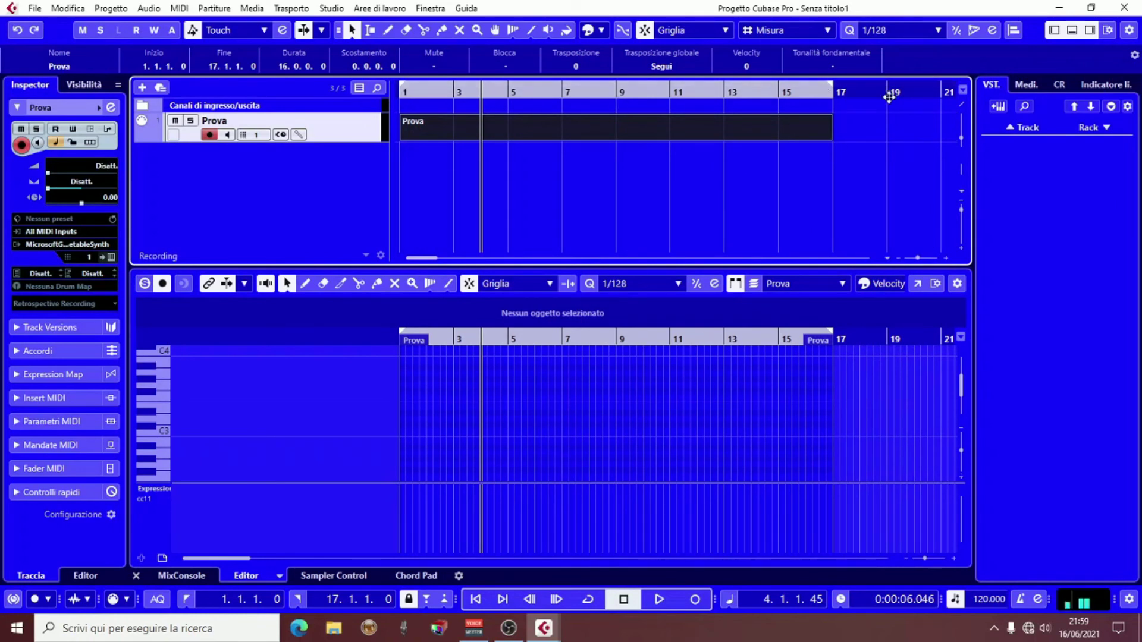
# Set the locators from bar 17 to bar 21 and create a second MIDI part there on the Prova track.
pyautogui.moveTo(931, 90); pyautogui.dragTo(939, 93)
pyautogui.moveTo(402, 88); pyautogui.dragTo(835, 90)
pyautogui.doubleClick(869, 116)
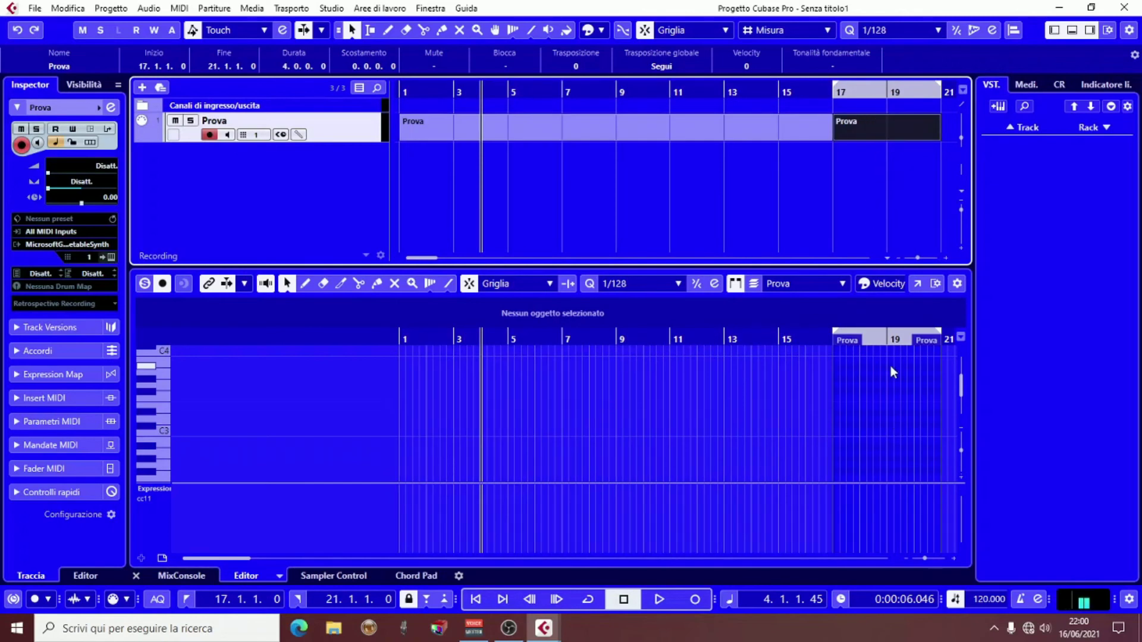
# Place the project cursor inside the second part near bar 18, then rewind and forward it to check linked scrolling.
pyautogui.click(878, 337)
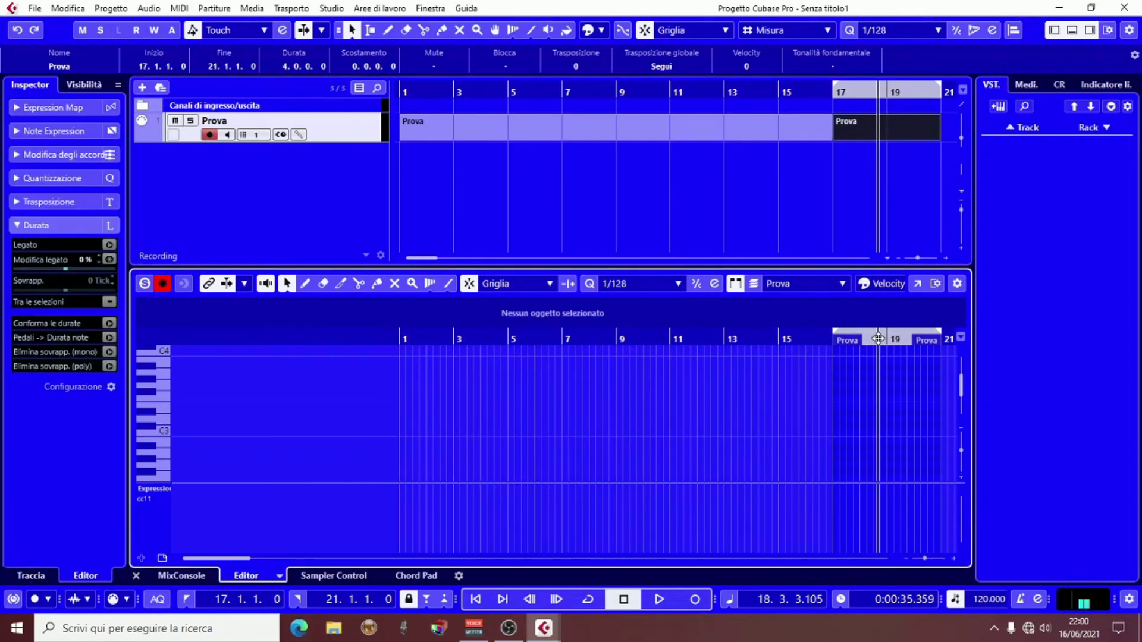
pyautogui.click(955, 558)
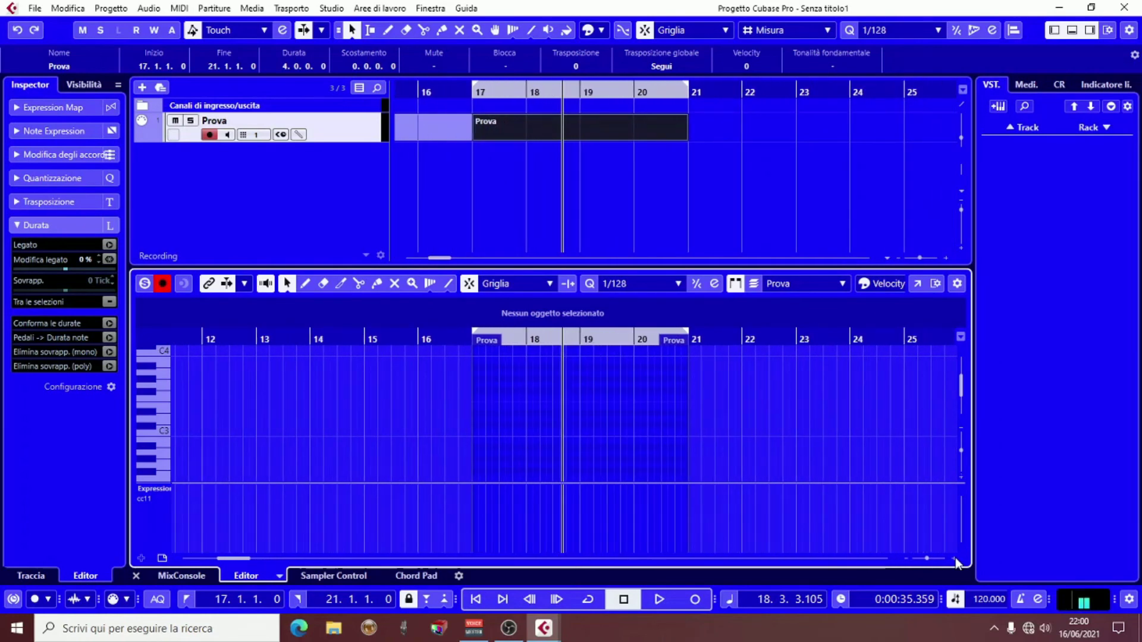
pyautogui.click(422, 83)
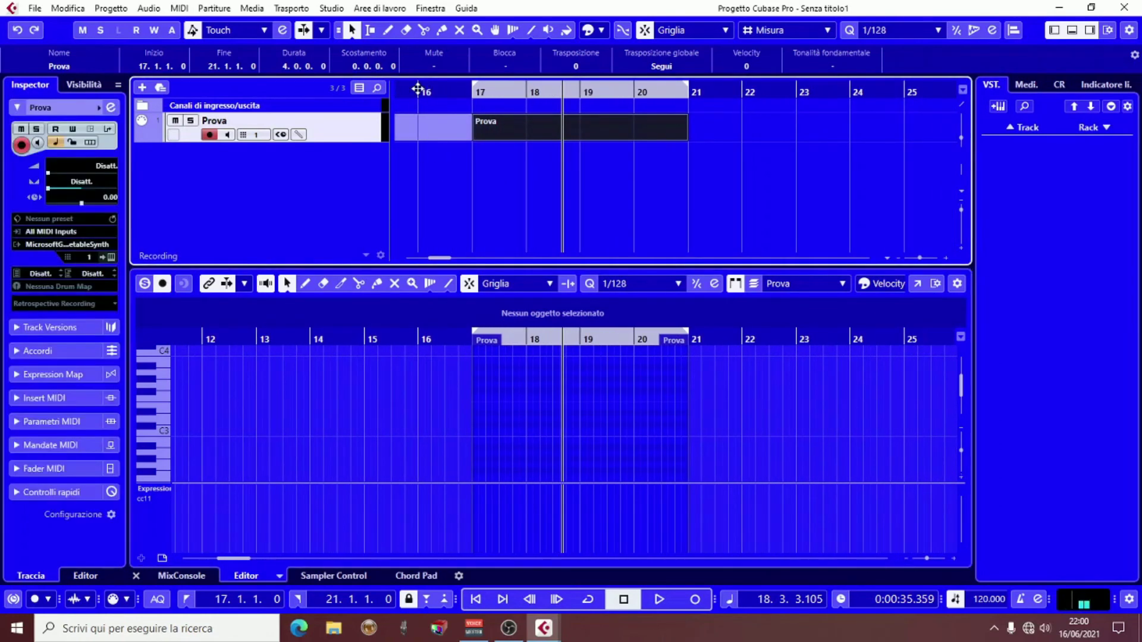
pyautogui.click(529, 599)
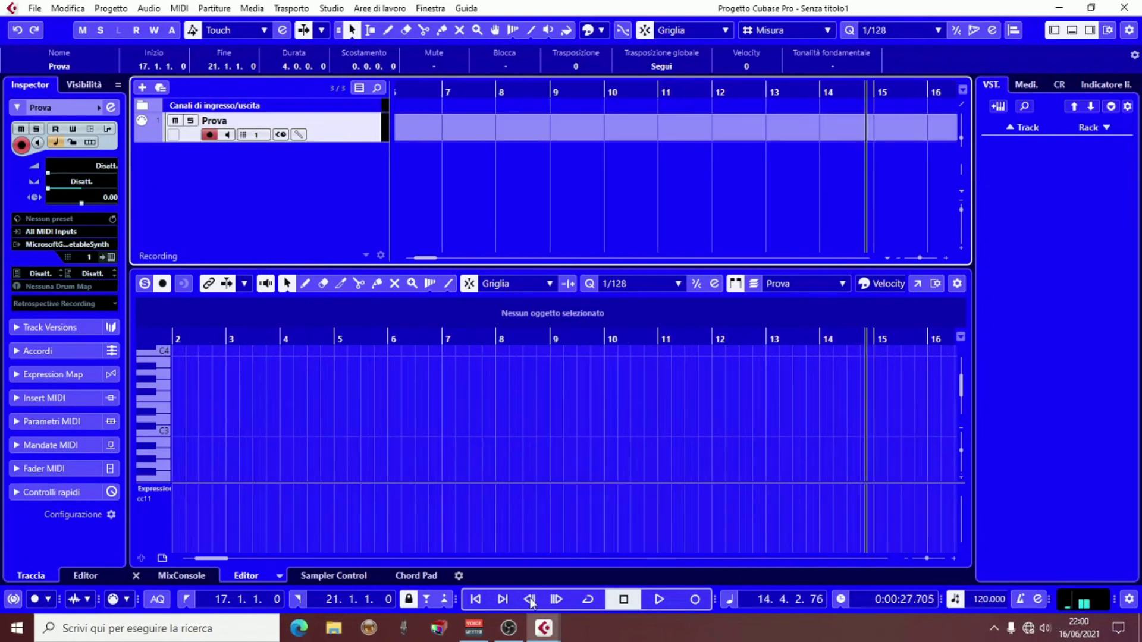
pyautogui.click(561, 601)
pyautogui.click(531, 601)
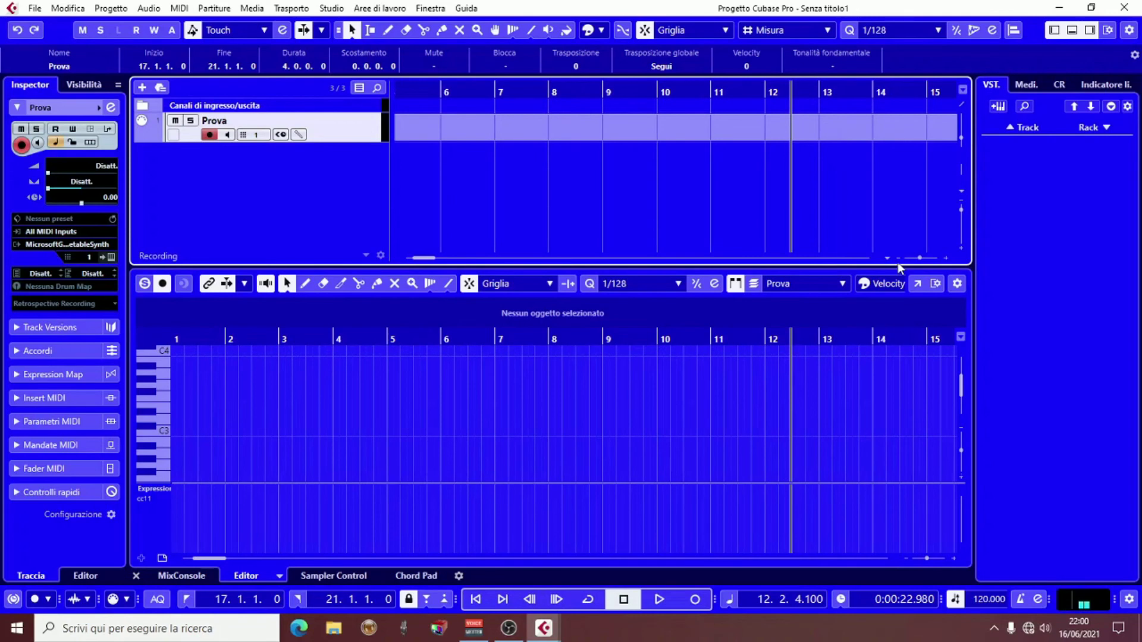
# Place the project cursor at bar 18 and examine the second part in both linked timelines at a closer zoom.
pyautogui.click(898, 258)
pyautogui.click(897, 258)
pyautogui.click(893, 93)
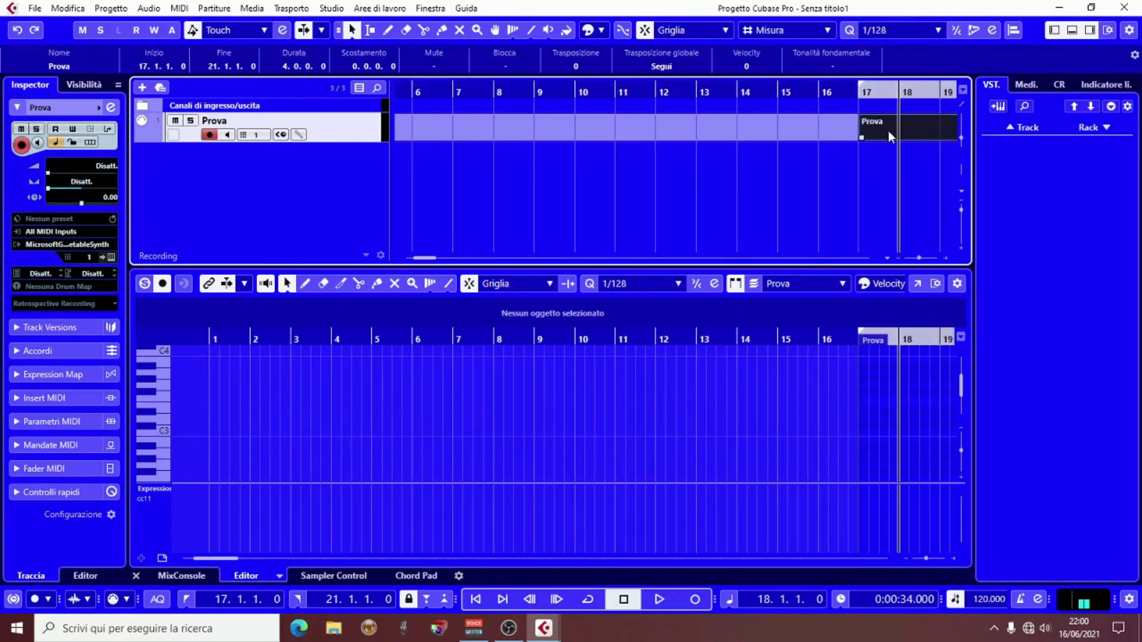
pyautogui.click(954, 559)
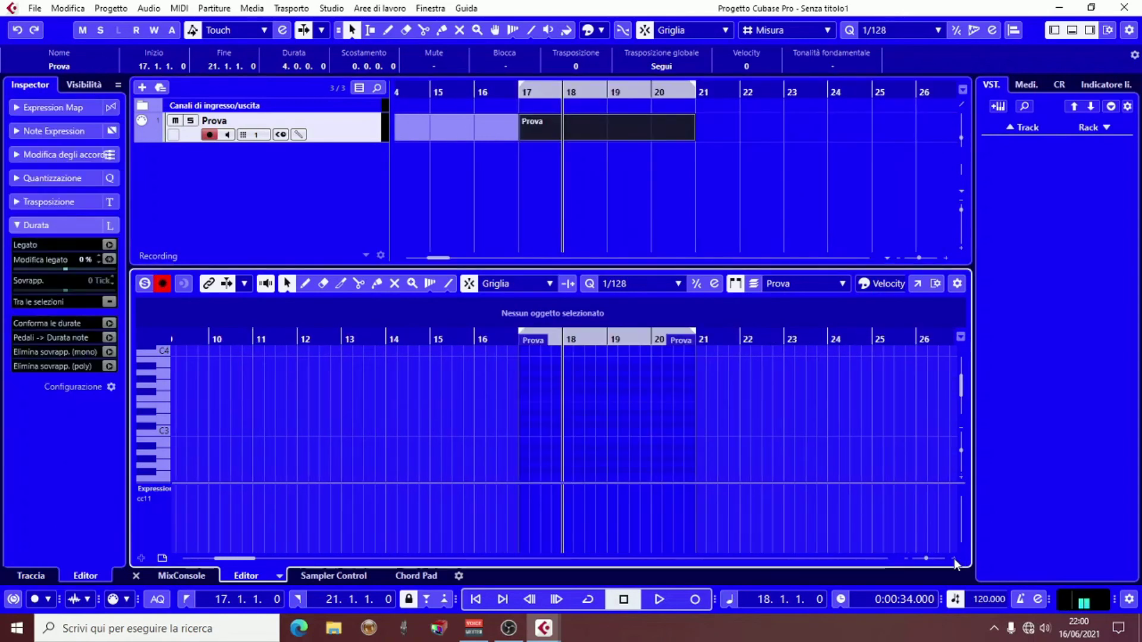
pyautogui.click(954, 558)
pyautogui.click(954, 560)
pyautogui.click(955, 559)
pyautogui.click(955, 559)
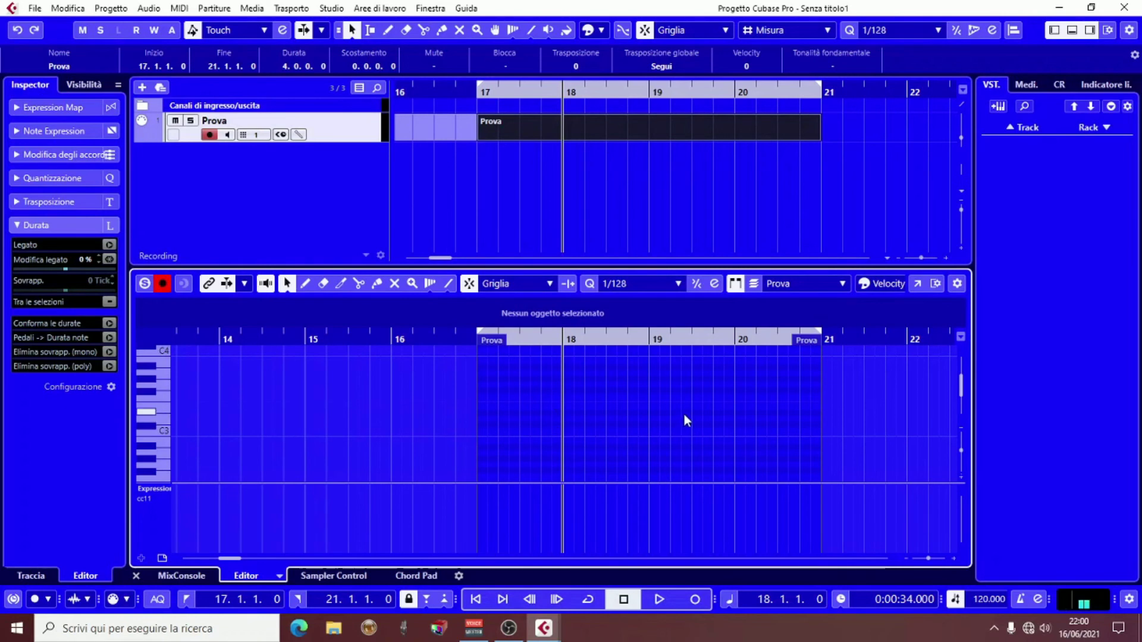
# Unlink the lower-zone Key Editor from the project window and select the first Prova part.
pyautogui.click(208, 285)
pyautogui.click(417, 121)
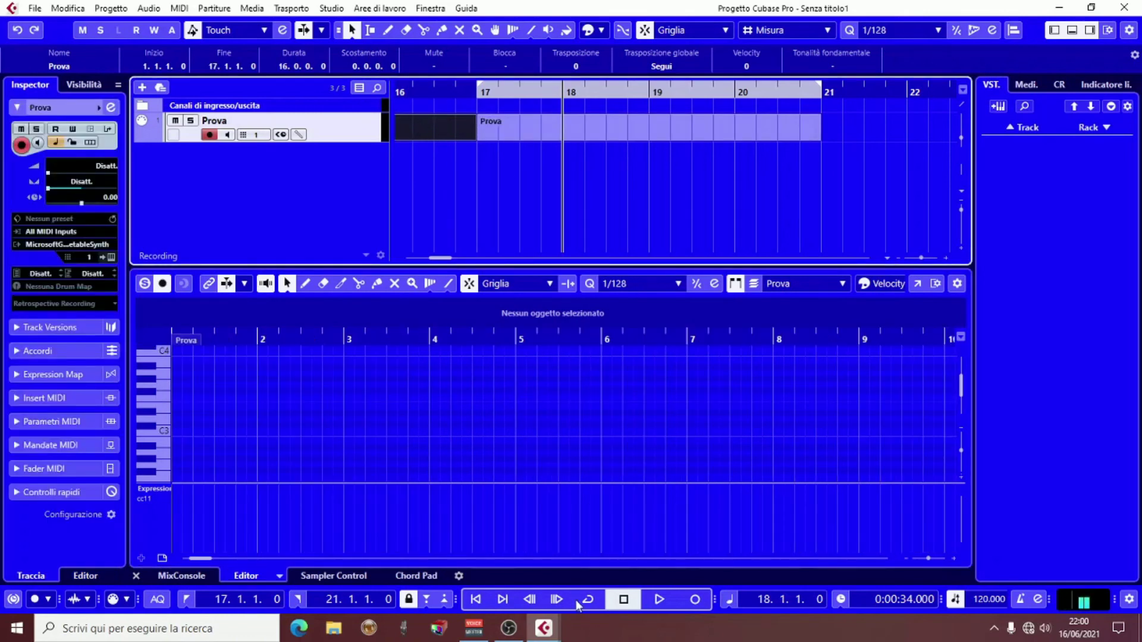
# Rewind and forward the project cursor to around bar 16 and compare how the two unlinked timelines scroll and zoom.
pyautogui.click(530, 599)
pyautogui.click(530, 600)
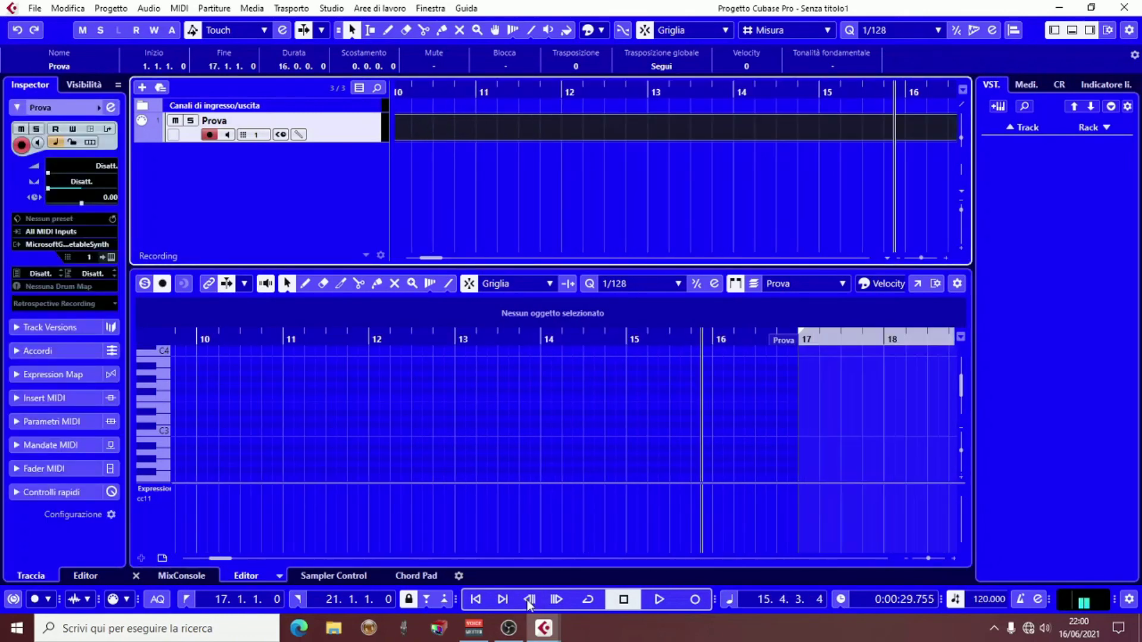
pyautogui.click(557, 599)
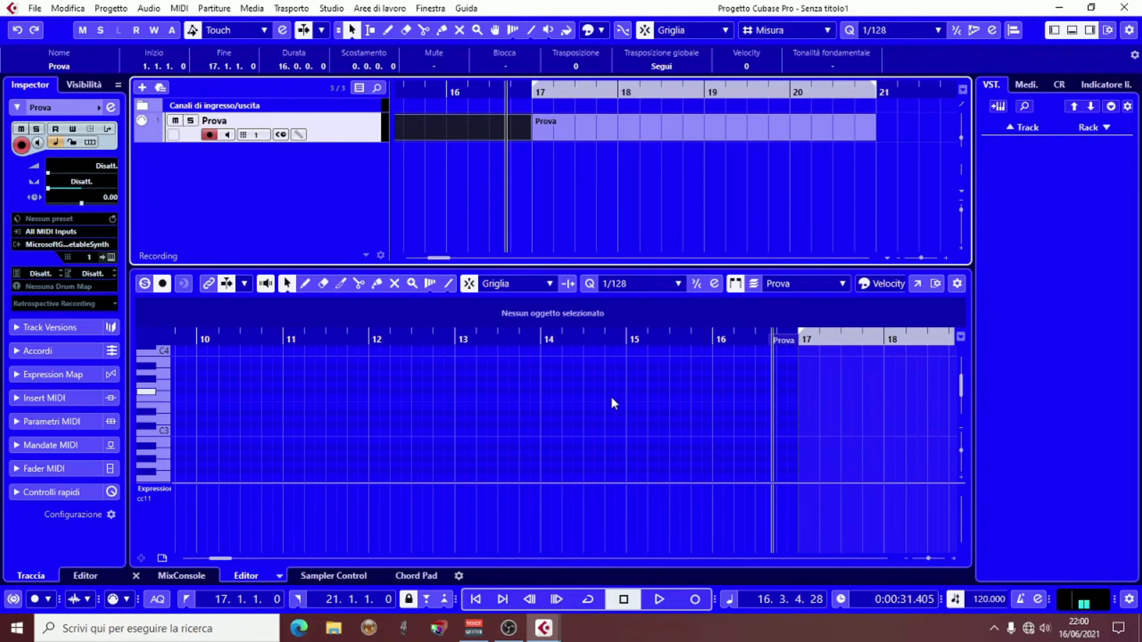
pyautogui.click(905, 557)
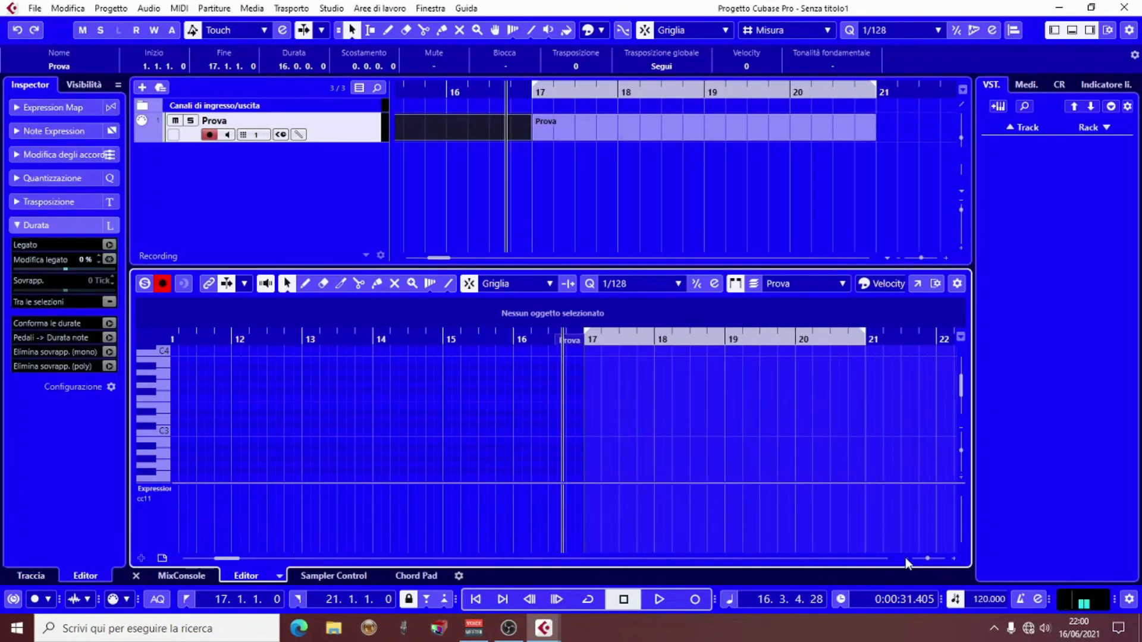
# Place the project cursor at bar 18 and at bar 20 to compare its position in the two unlinked timelines with the Key Editor zoomed out.
pyautogui.click(905, 558)
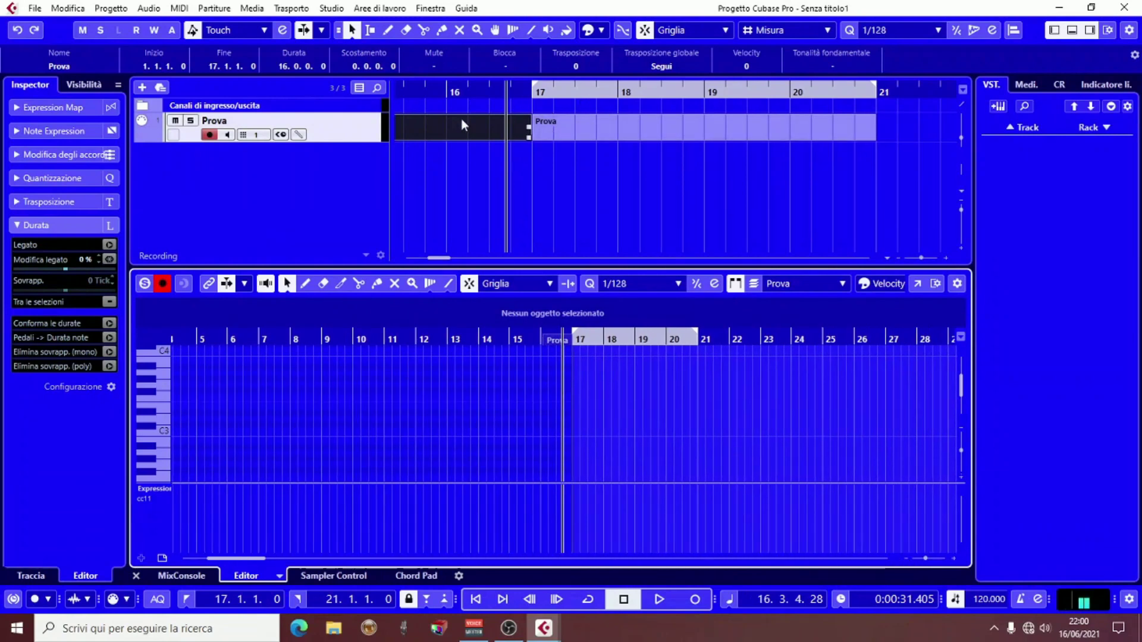
pyautogui.click(616, 94)
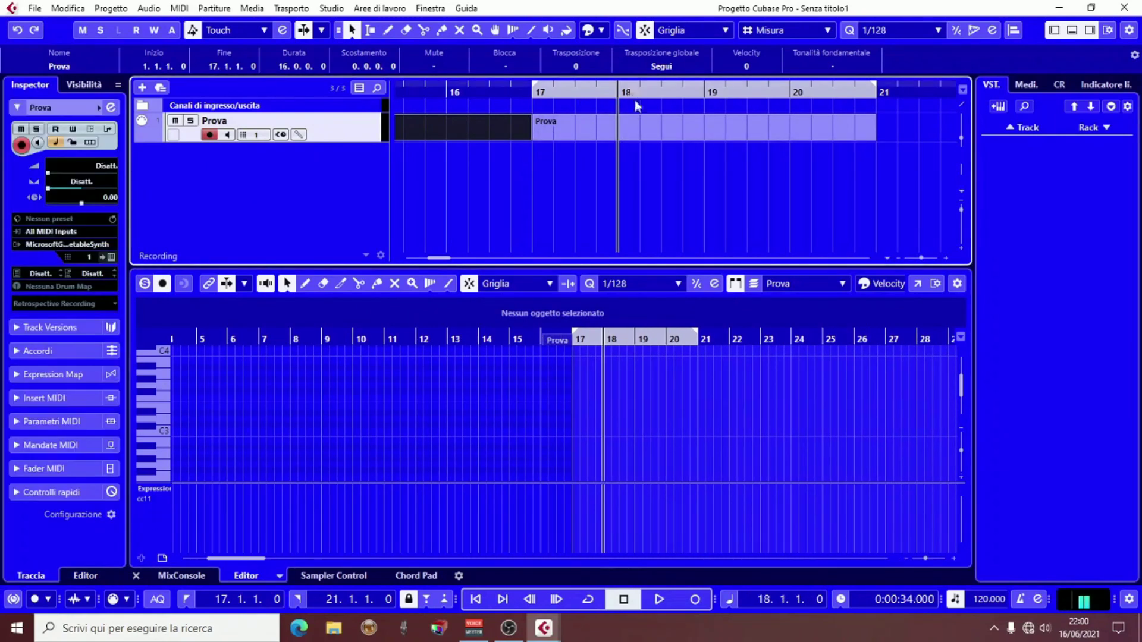
pyautogui.click(791, 91)
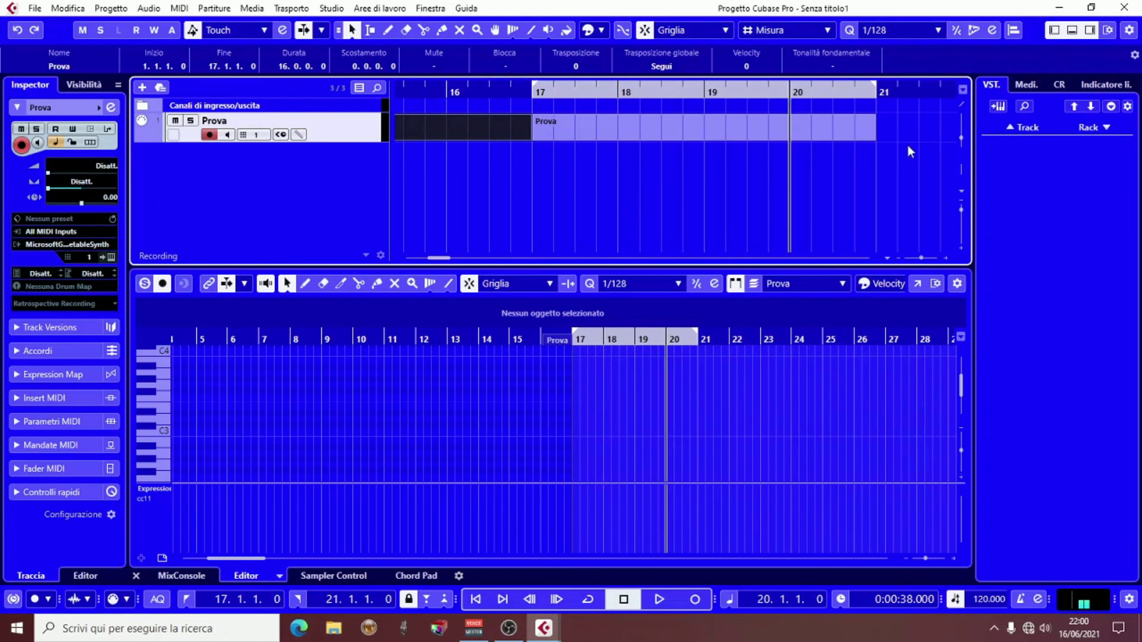
# Set the locators from bar 21 to bar 24 and create a MIDI part between them on the Prova track.
pyautogui.click(898, 257)
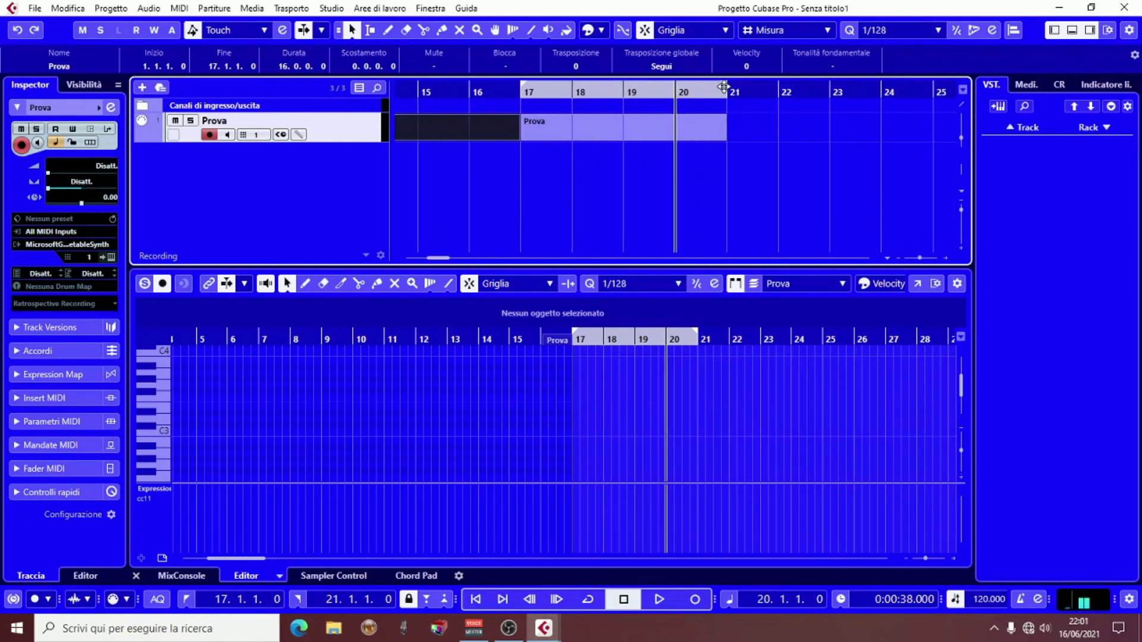
pyautogui.moveTo(727, 85); pyautogui.dragTo(875, 90)
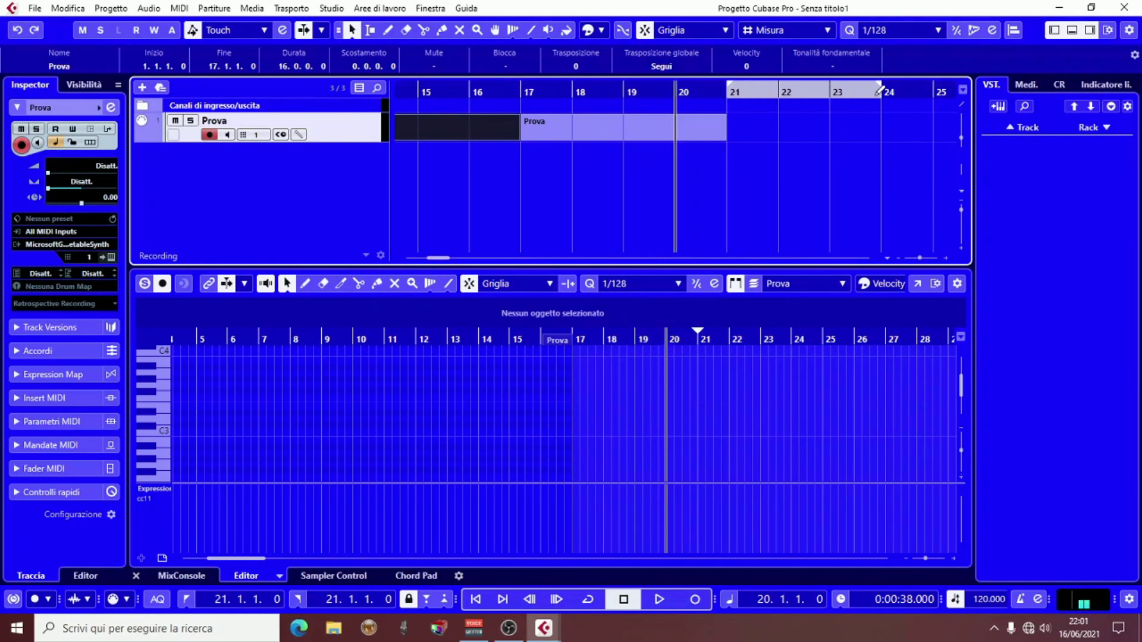
pyautogui.doubleClick(773, 122)
# With the project cursor at bar 22 and the first Prova part selected, link the project window and lower-zone editor cursors.
pyautogui.click(768, 91)
pyautogui.click(424, 136)
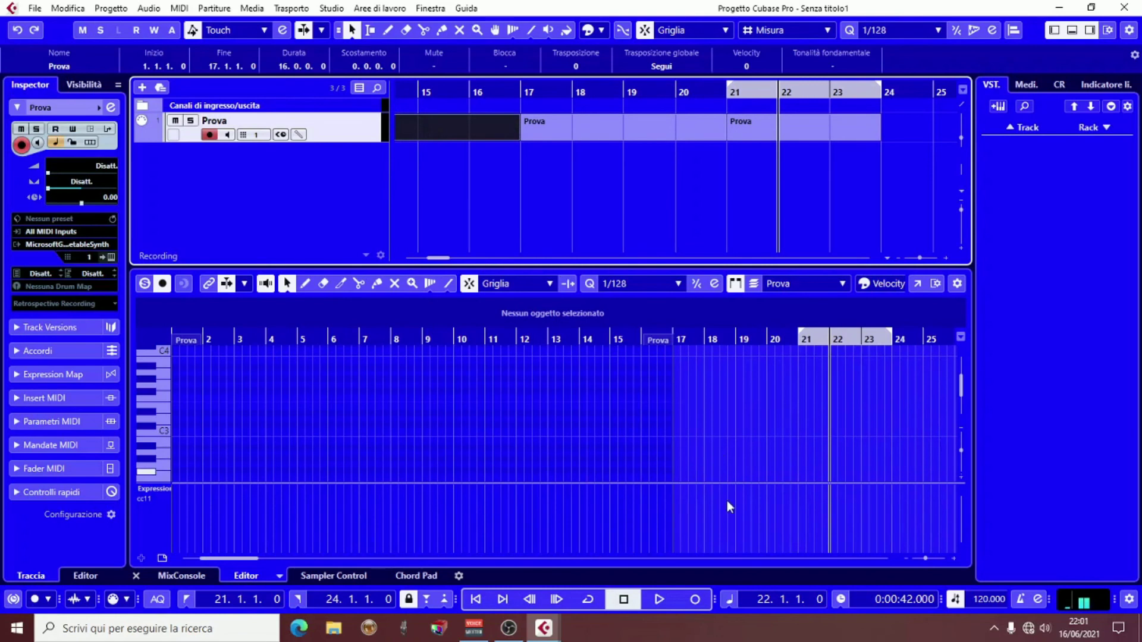
pyautogui.click(954, 558)
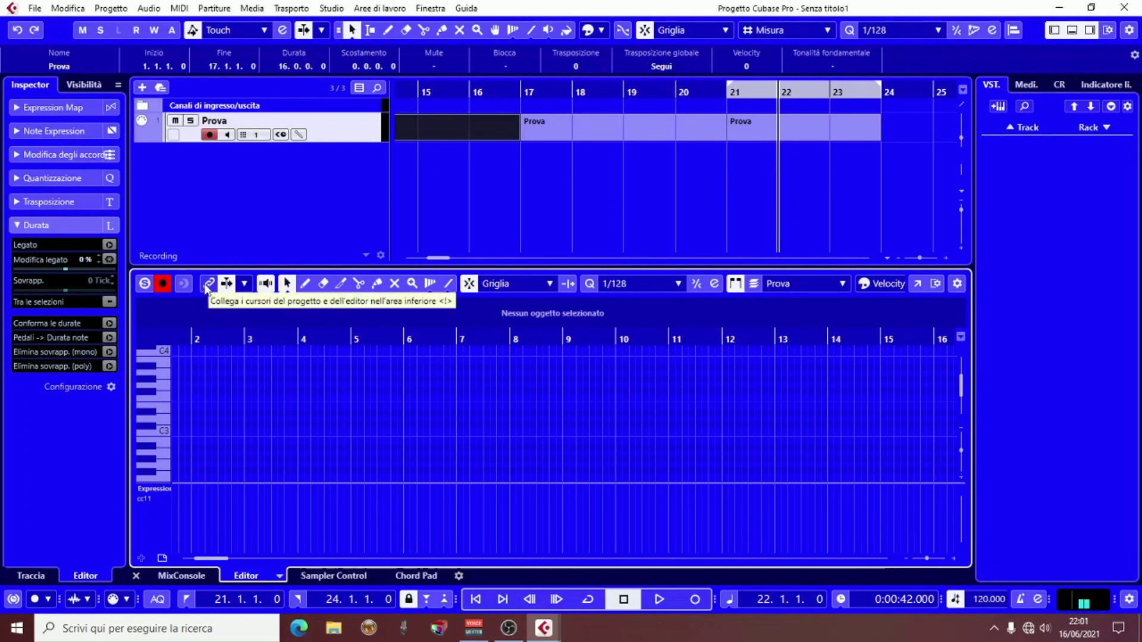
pyautogui.click(208, 284)
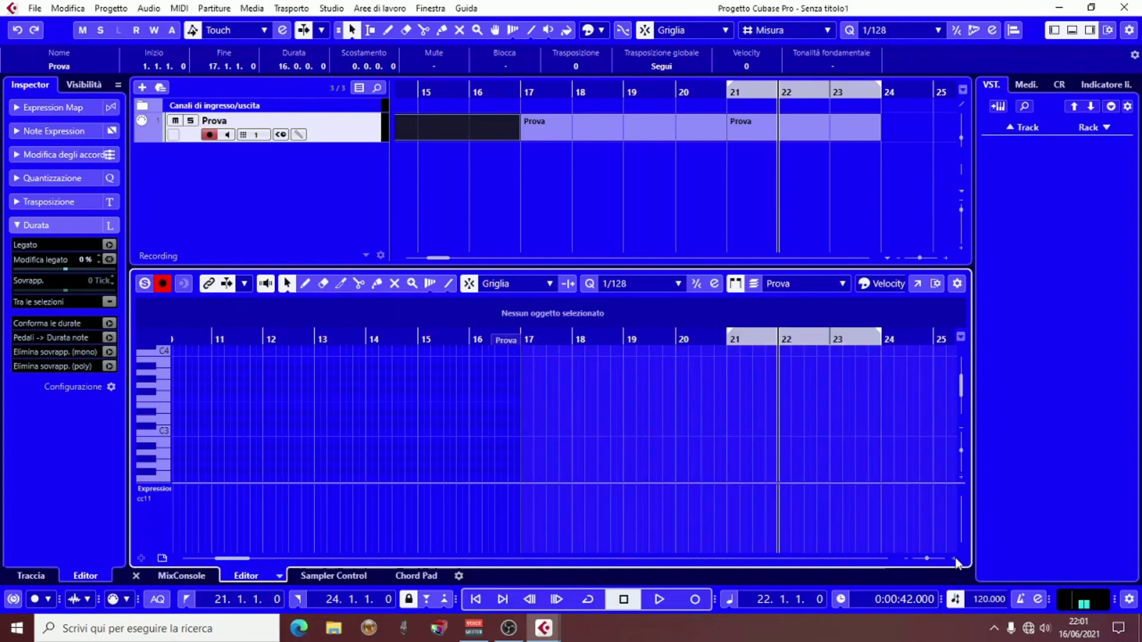
# Zoom the linked Key Editor in near bar 22, then out until all three Prova parts fit, comparing both timelines.
pyautogui.click(953, 558)
pyautogui.click(952, 558)
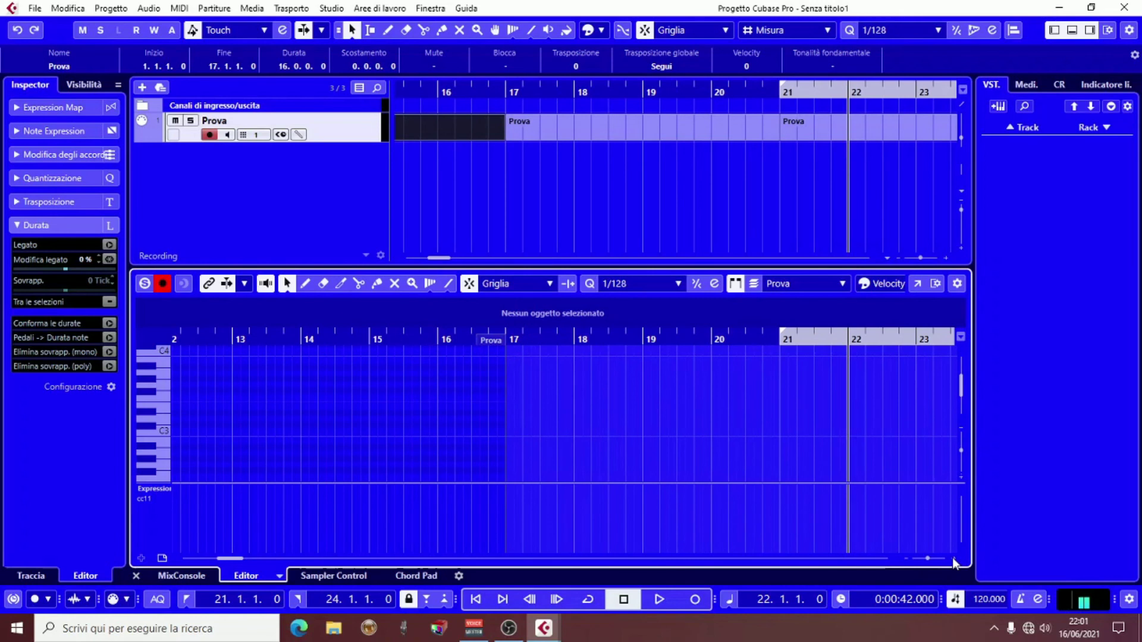
pyautogui.click(953, 558)
pyautogui.click(905, 558)
pyautogui.click(905, 558)
pyautogui.click(905, 558)
pyautogui.click(905, 558)
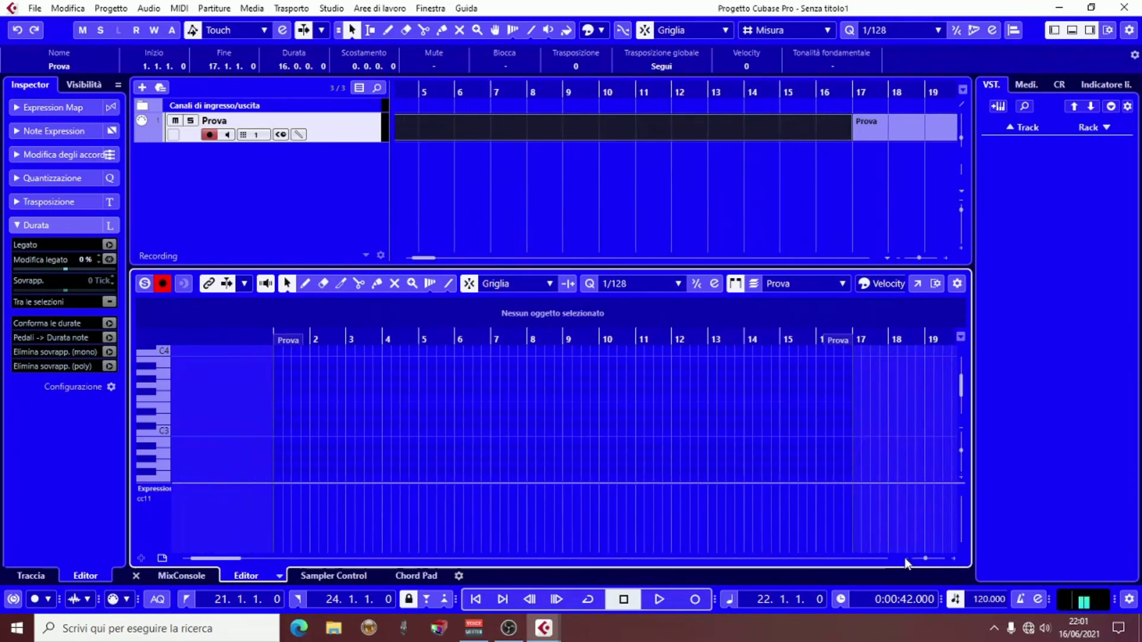
pyautogui.click(905, 557)
pyautogui.click(905, 558)
pyautogui.click(905, 558)
pyautogui.click(905, 558)
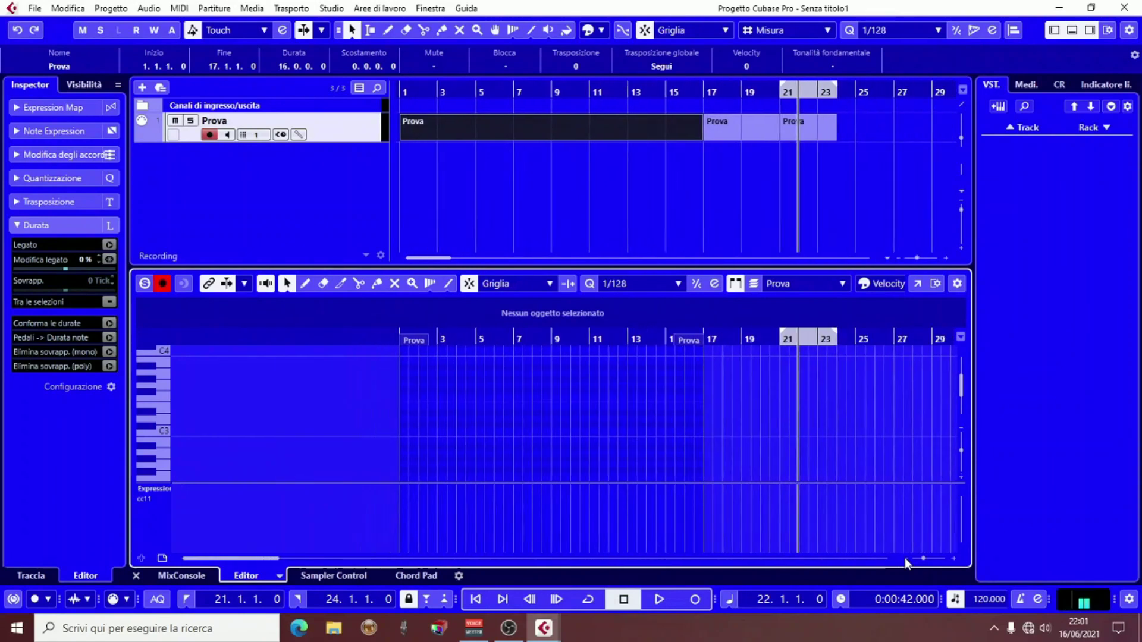
pyautogui.click(905, 558)
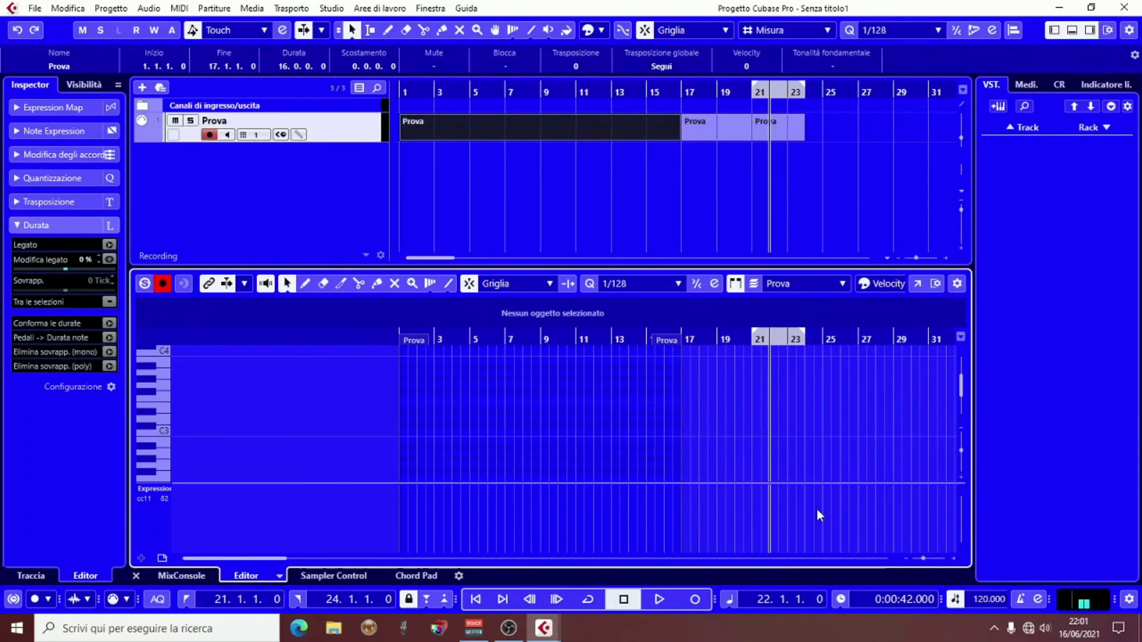
# Zoom the linked Key Editor in again and then out past bar 41 to check the alignment with the project window.
pyautogui.click(955, 558)
pyautogui.click(955, 558)
pyautogui.click(954, 559)
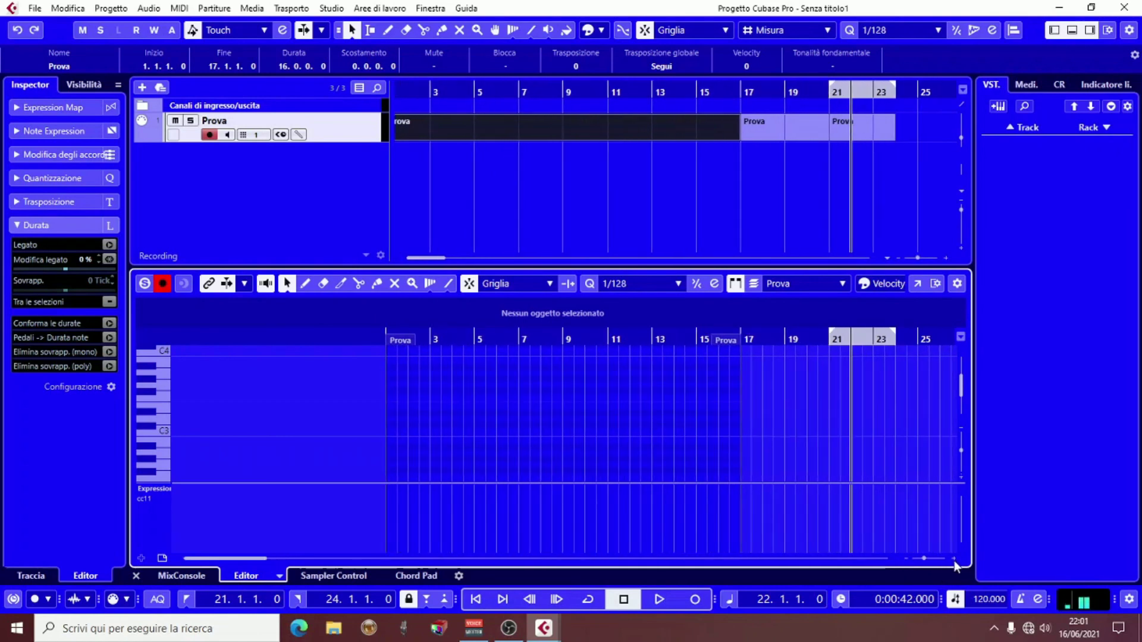
pyautogui.click(954, 562)
pyautogui.click(954, 561)
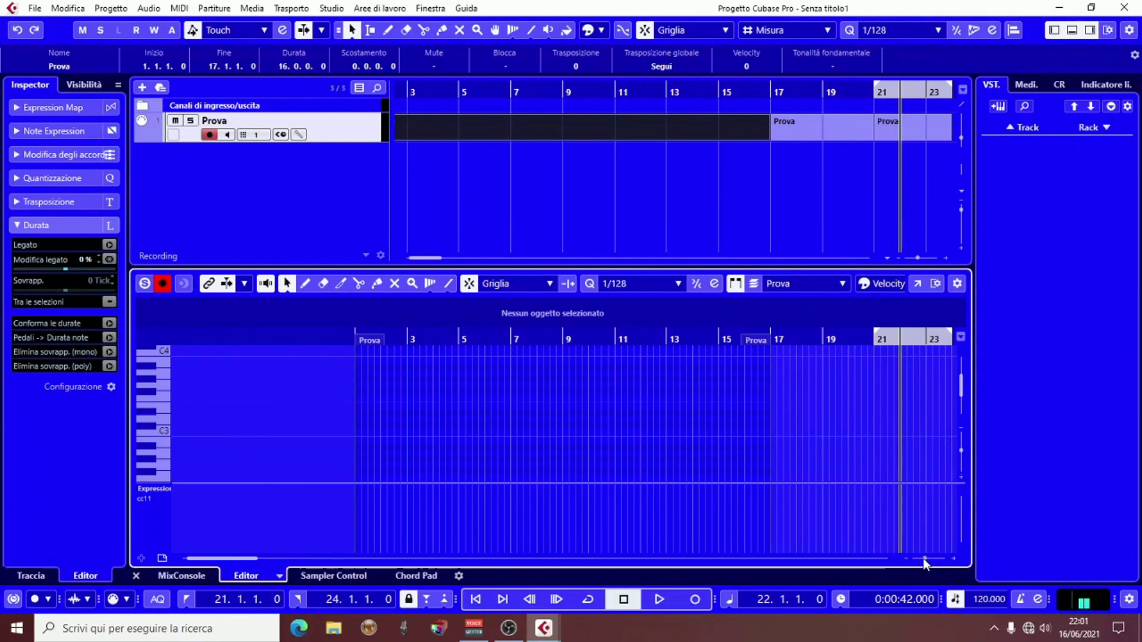
pyautogui.moveTo(924, 559); pyautogui.dragTo(921, 560)
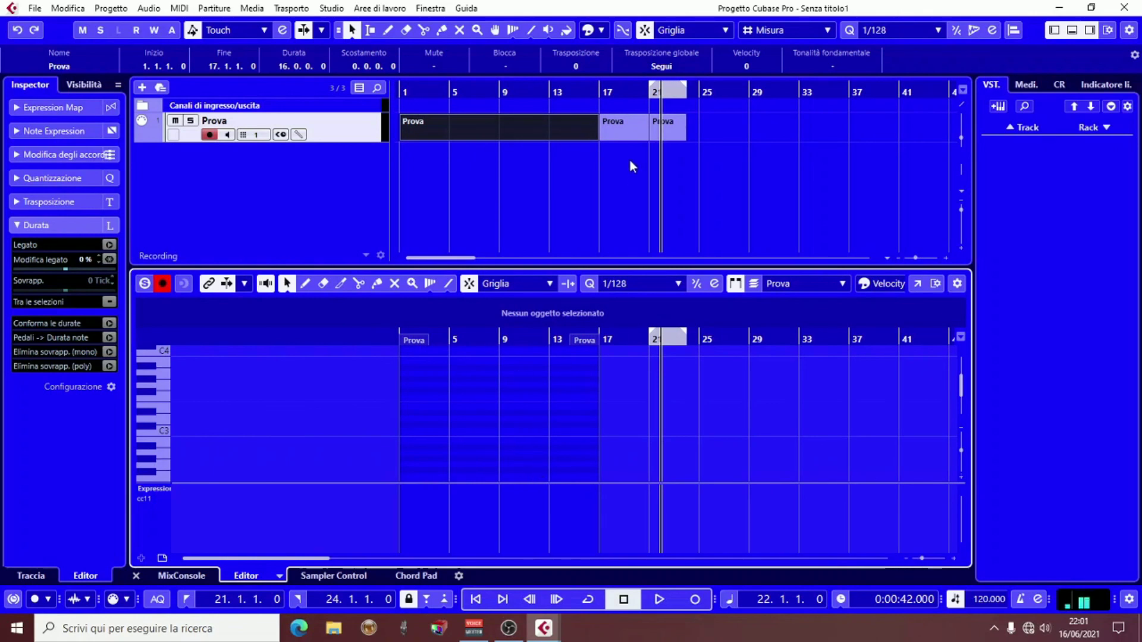
# Close the lower-zone Key Editor, close the untitled project without saving it, and quit Cubase.
pyautogui.press('Return')
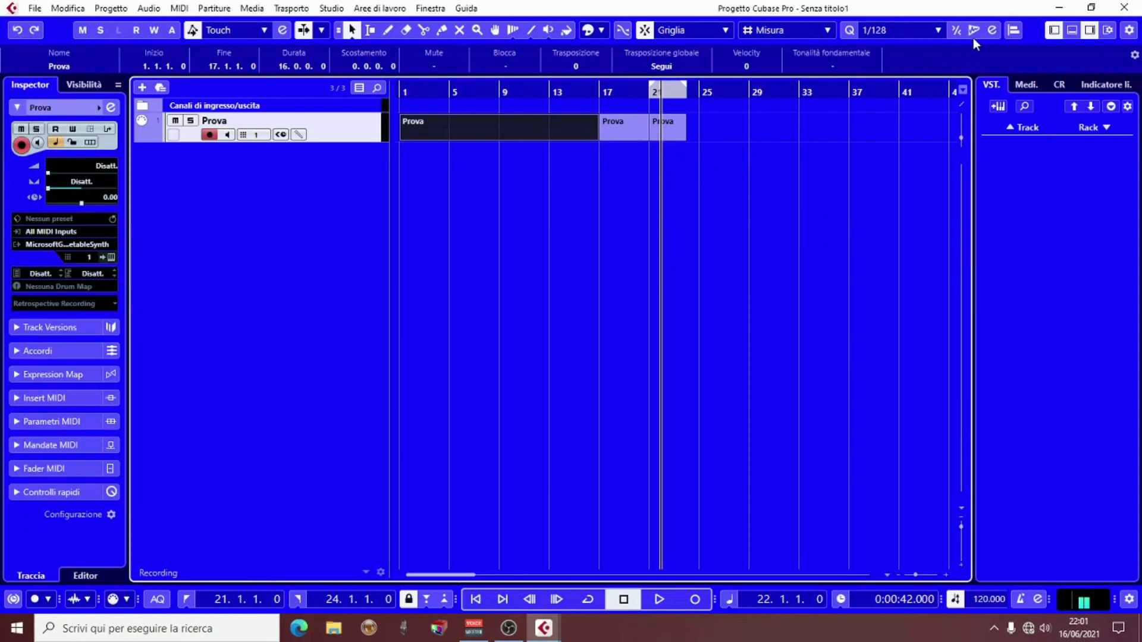
pyautogui.click(1124, 7)
pyautogui.click(569, 337)
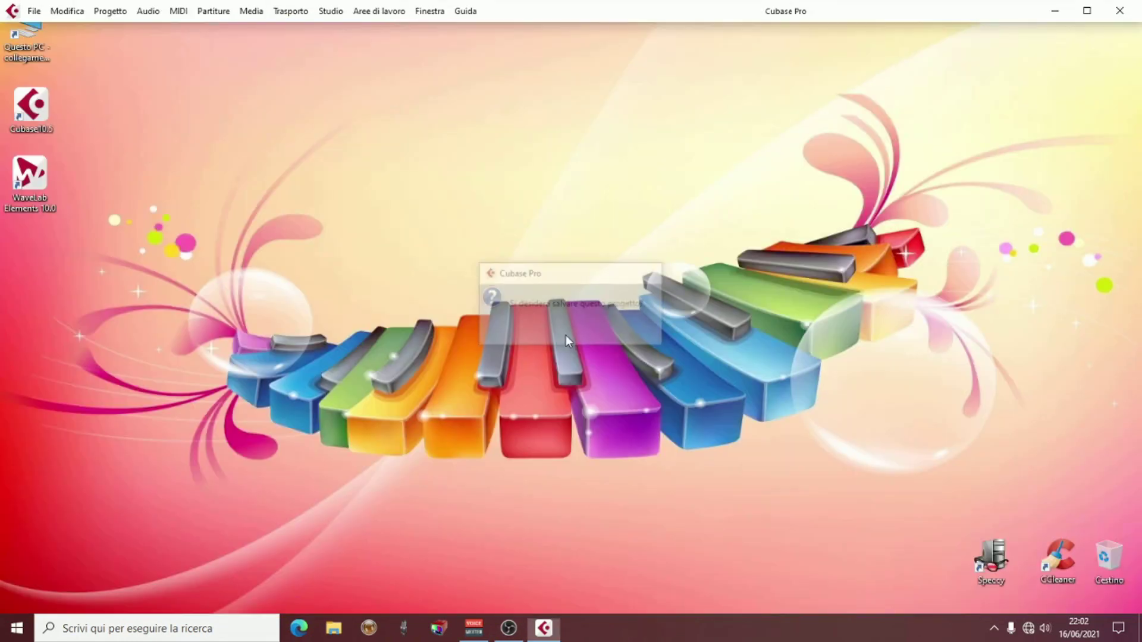
pyautogui.click(1123, 13)
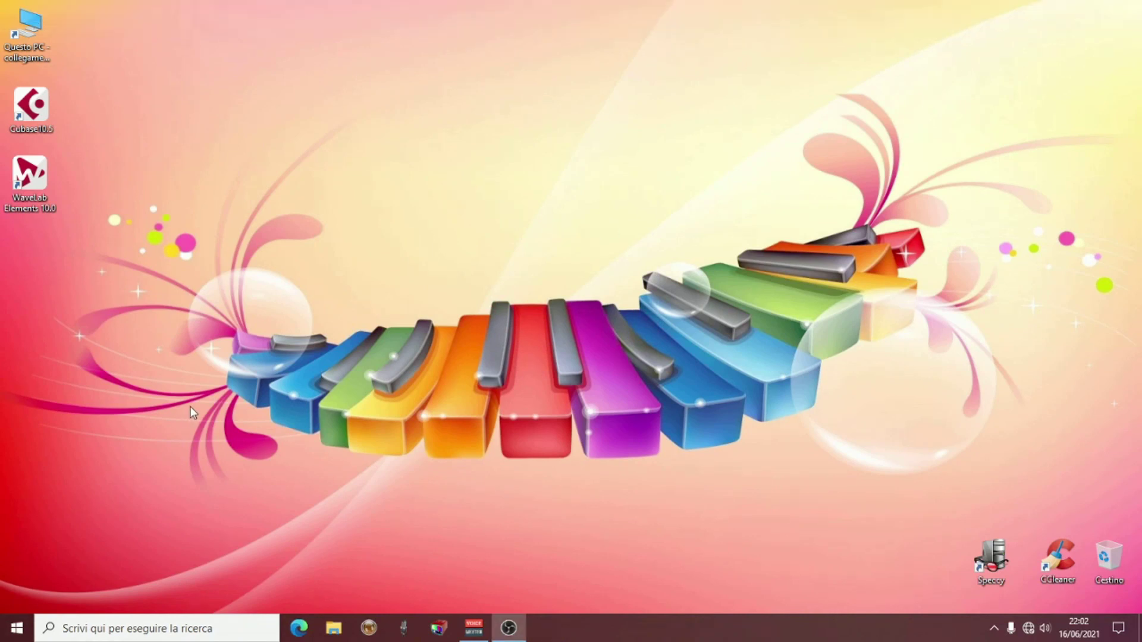